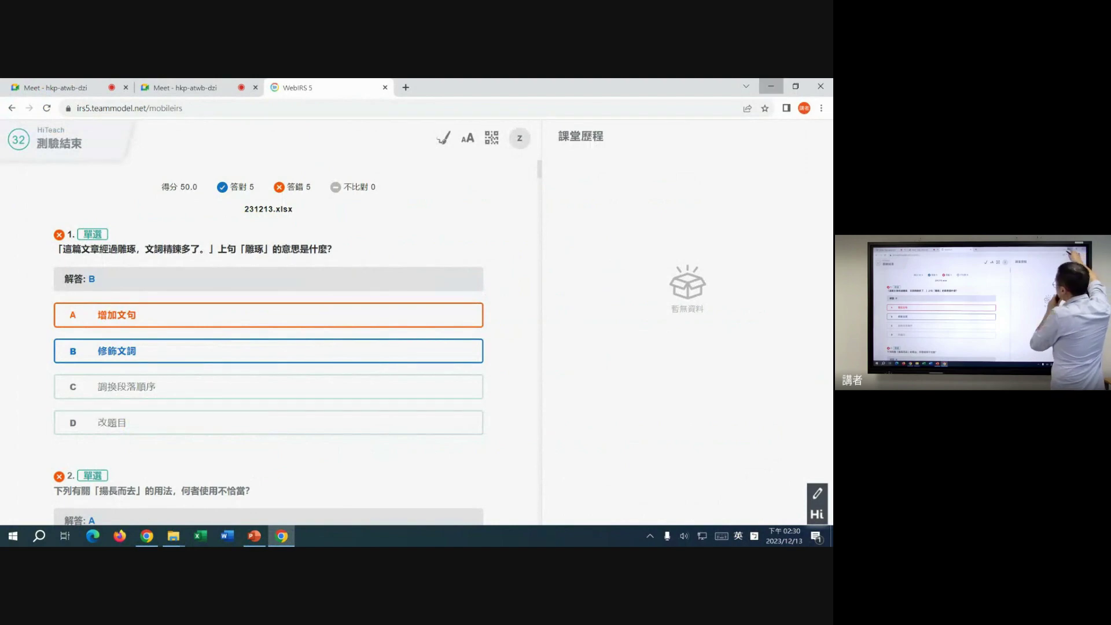
Open the 231213.xlsx question file from the desktop and select its 正選 (correct answer) column for viewing
left_click(771, 86)
left_click(391, 207)
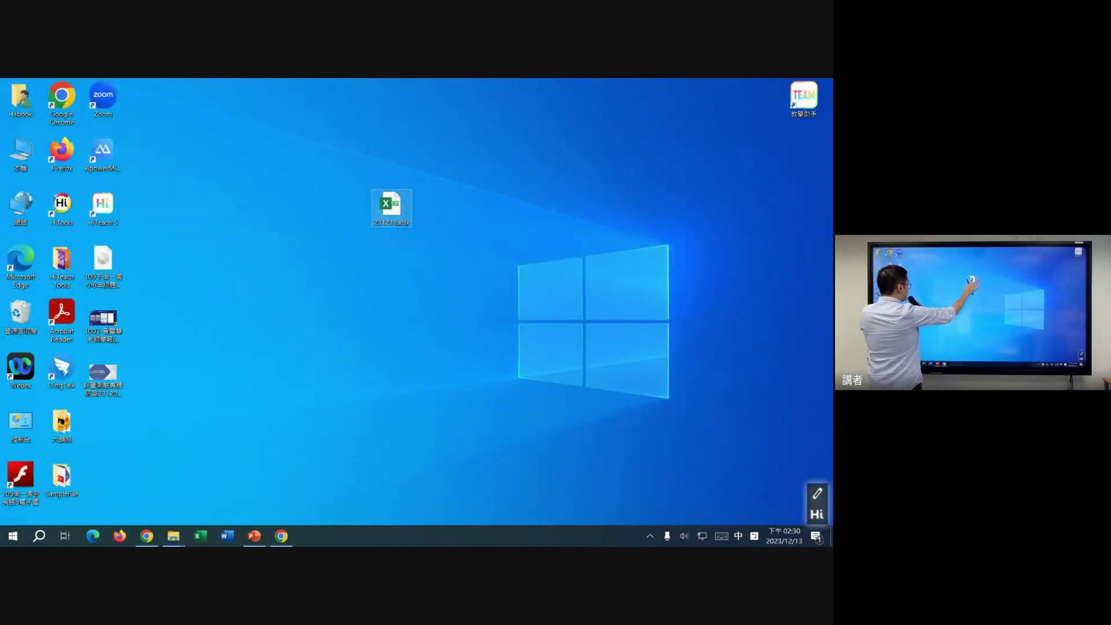
double_click(391, 207)
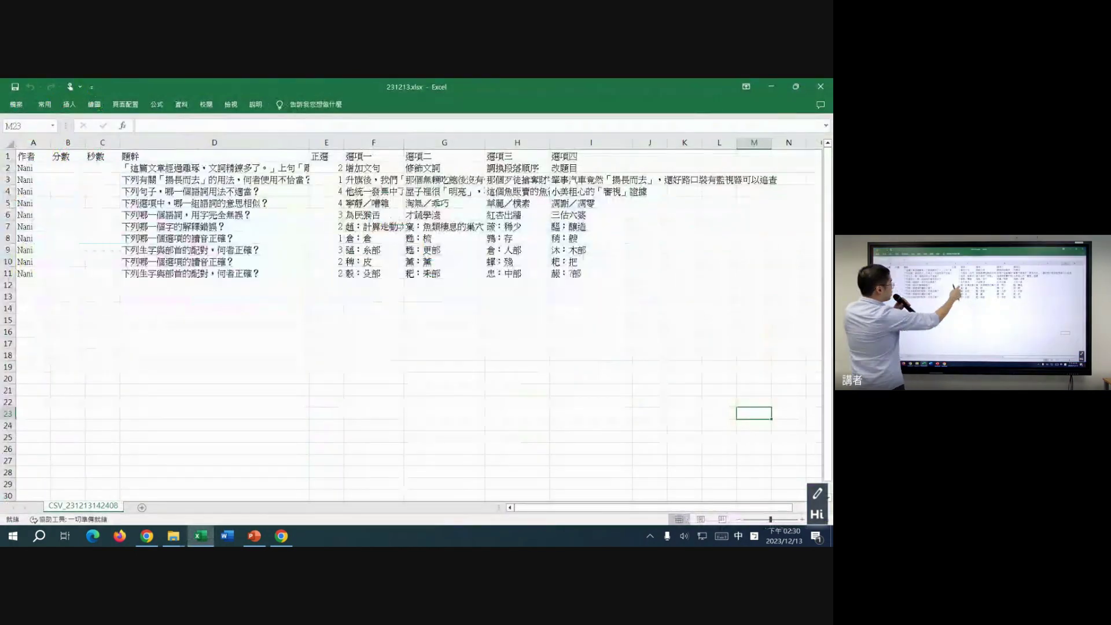
left_click(343, 143)
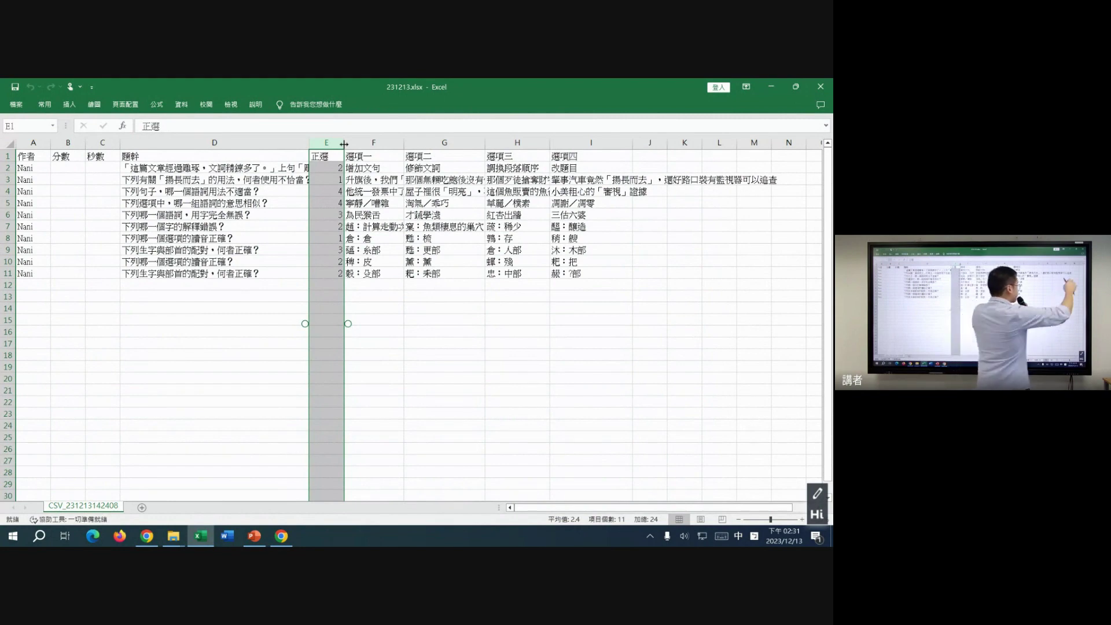
left_click(771, 86)
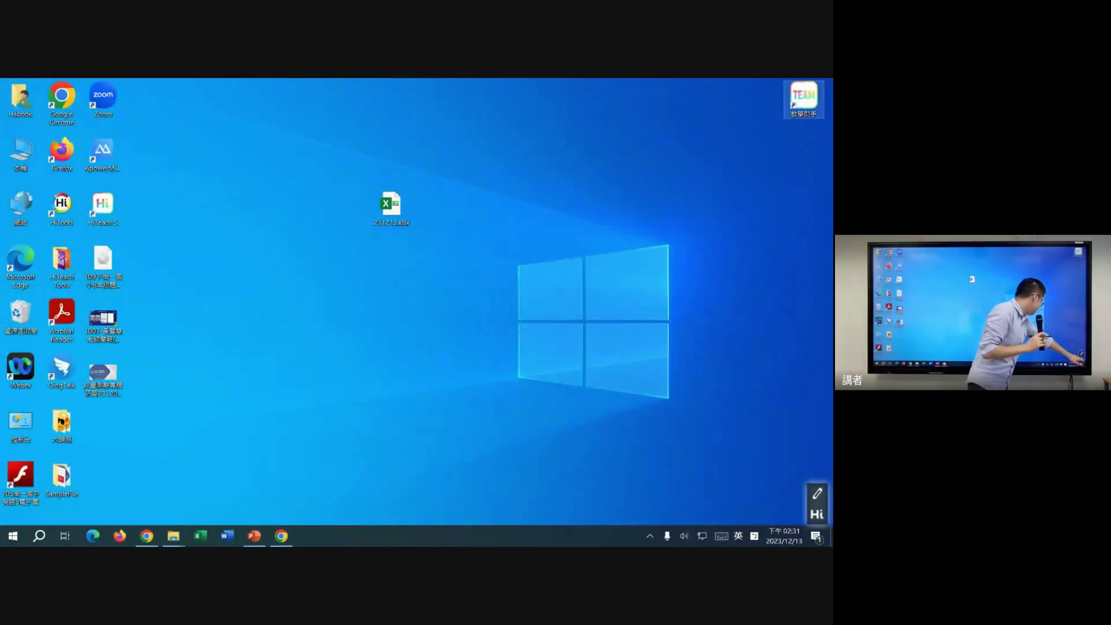
Return to HiTeach, add a blank page and draw a red pen arrow pointing at the quiz tool
left_click(817, 514)
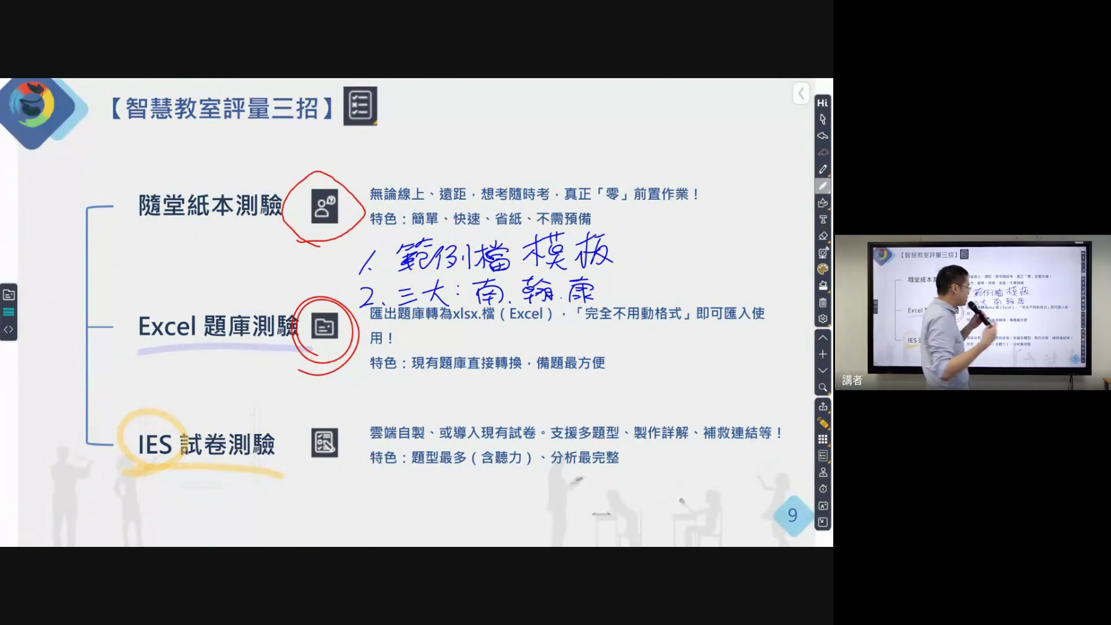
left_click(822, 353)
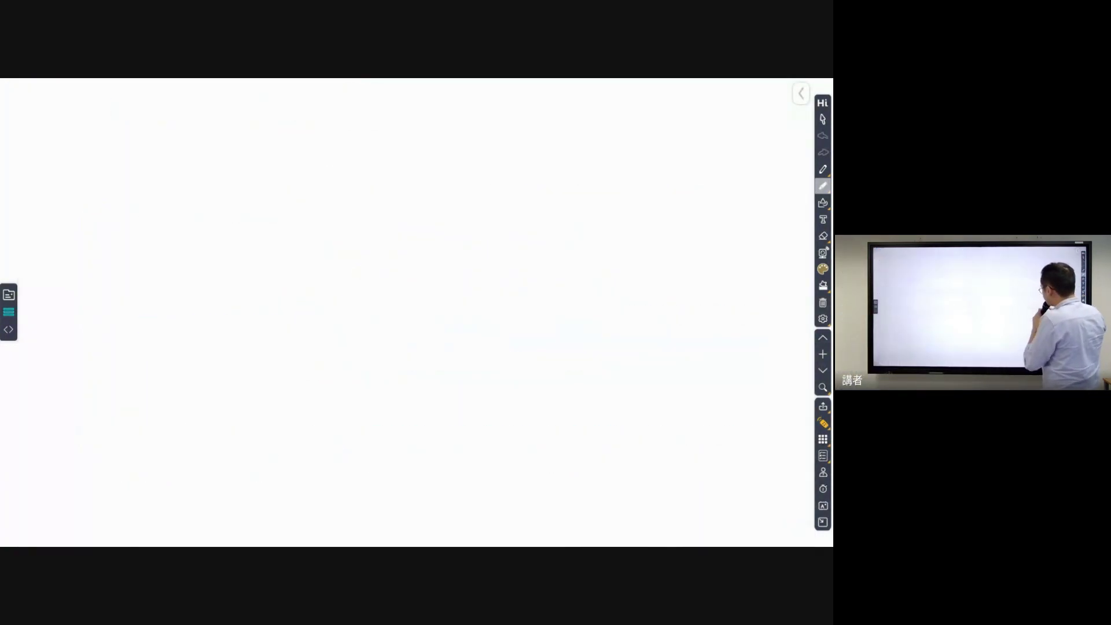
left_click(822, 186)
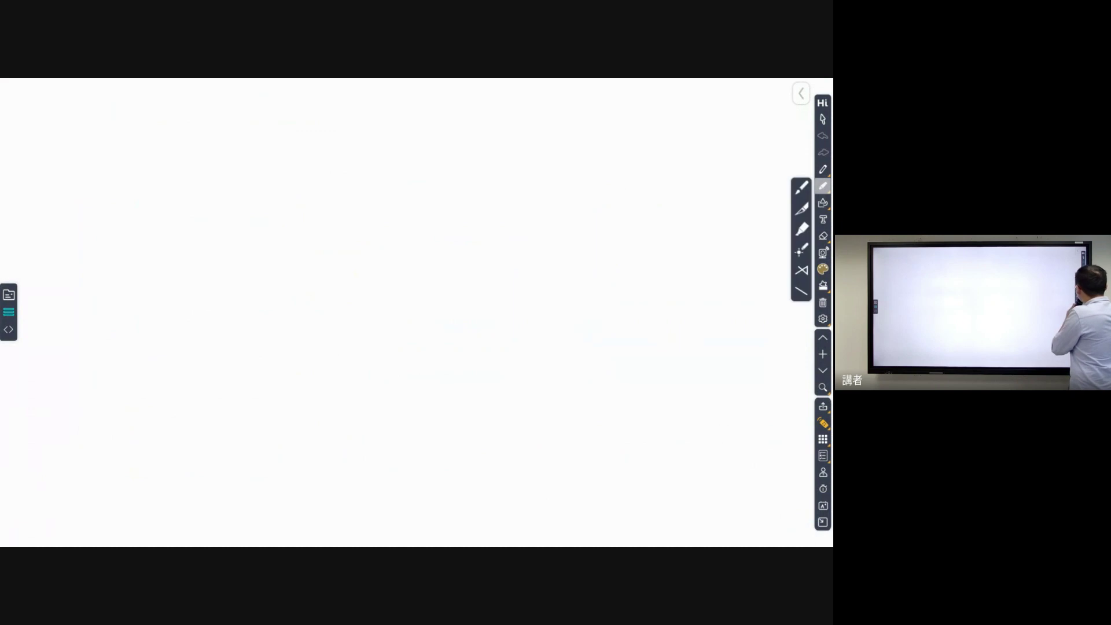
left_click(822, 169)
left_click(801, 192)
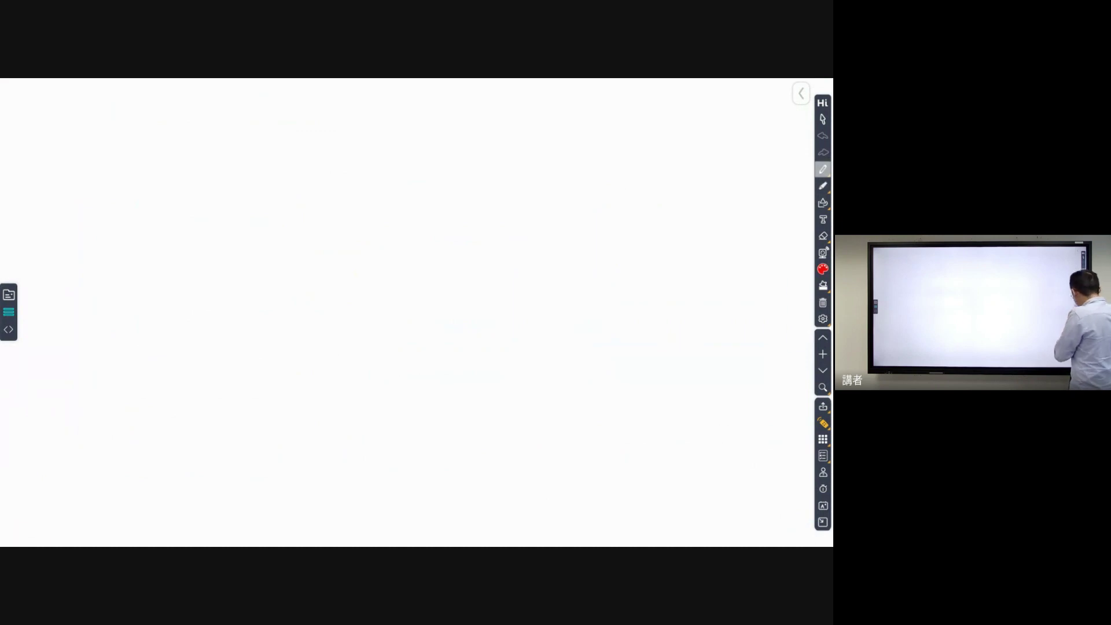
mouse_move(742, 453)
left_mouse_down()
mouse_move(792, 456)
mouse_move(781, 464)
left_mouse_up()
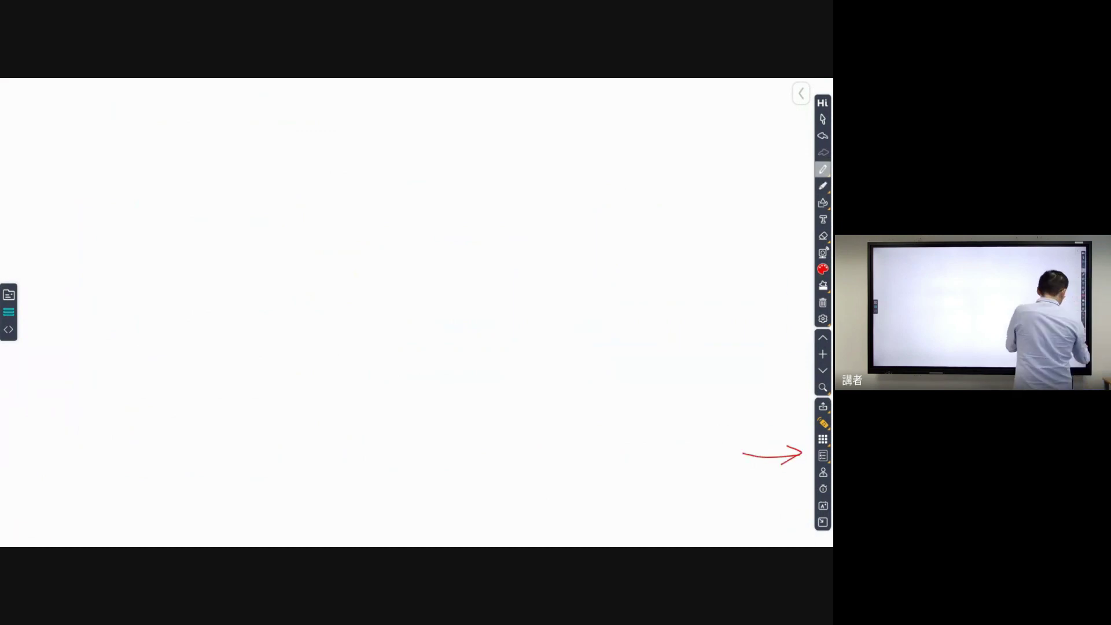
Start a test with the personal IES exam paper "TEAM Model Demo Exam (English)"
left_click(823, 455)
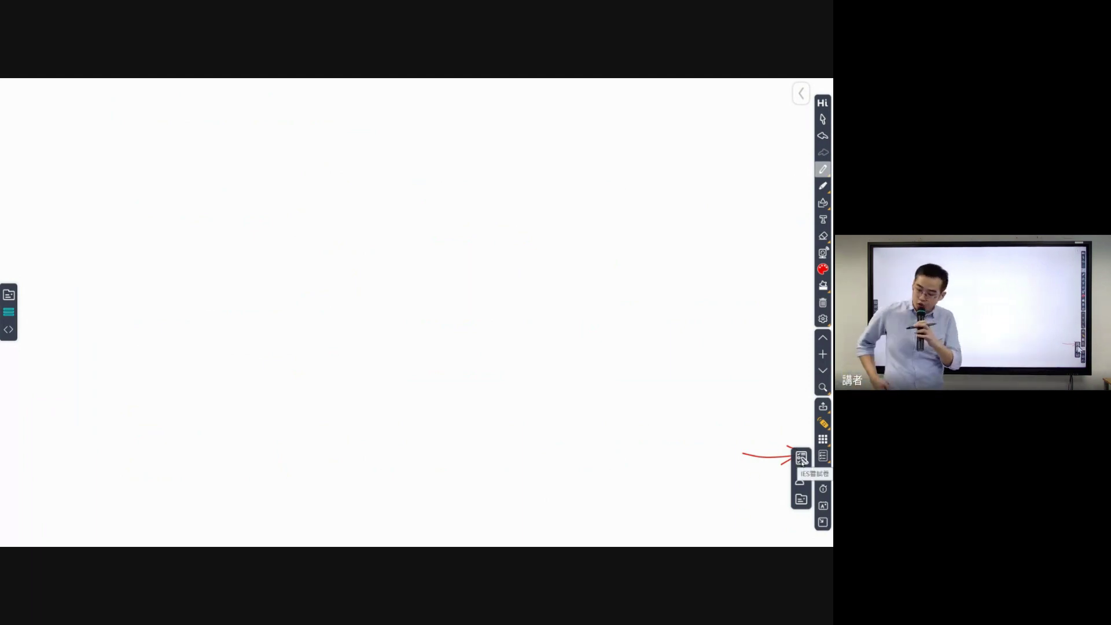
left_click(801, 459)
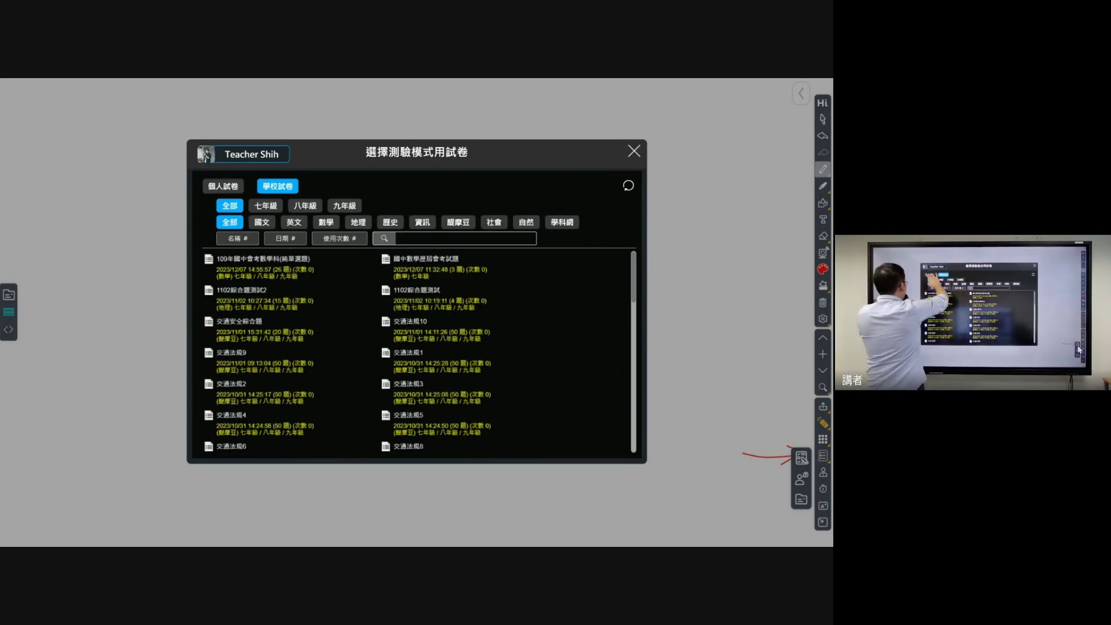
left_click(223, 186)
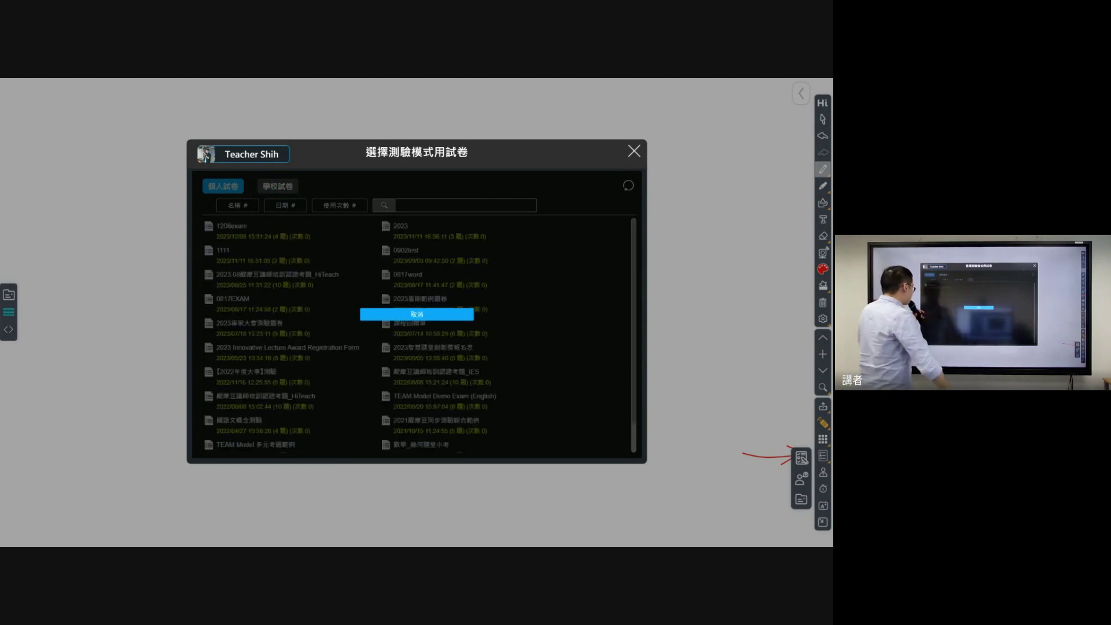
left_click_drag(297, 409, 301, 328)
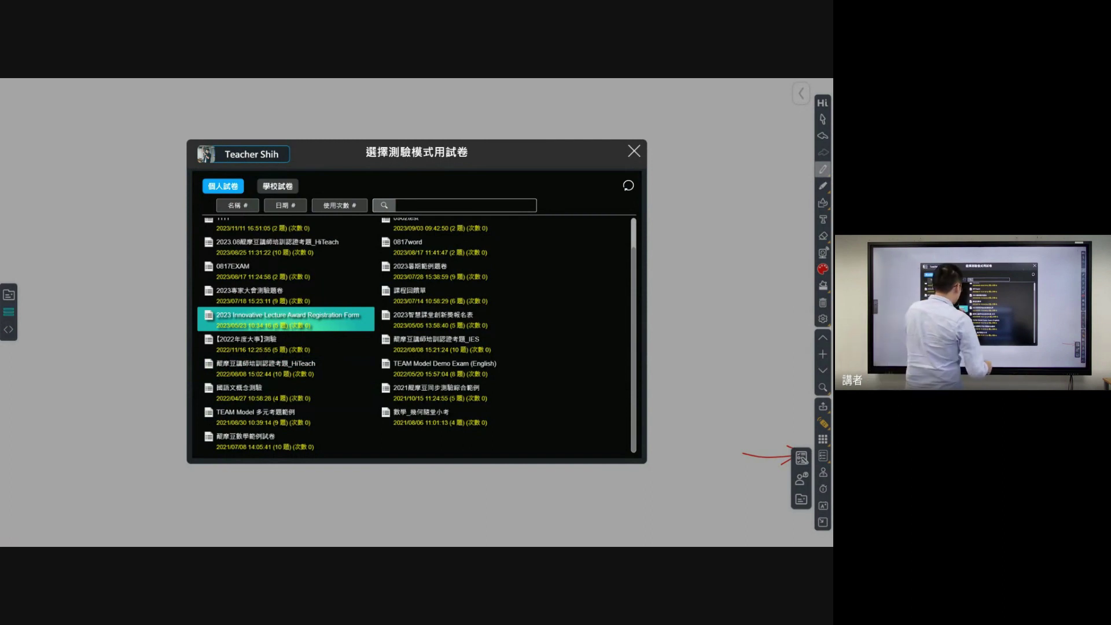
left_click(445, 363)
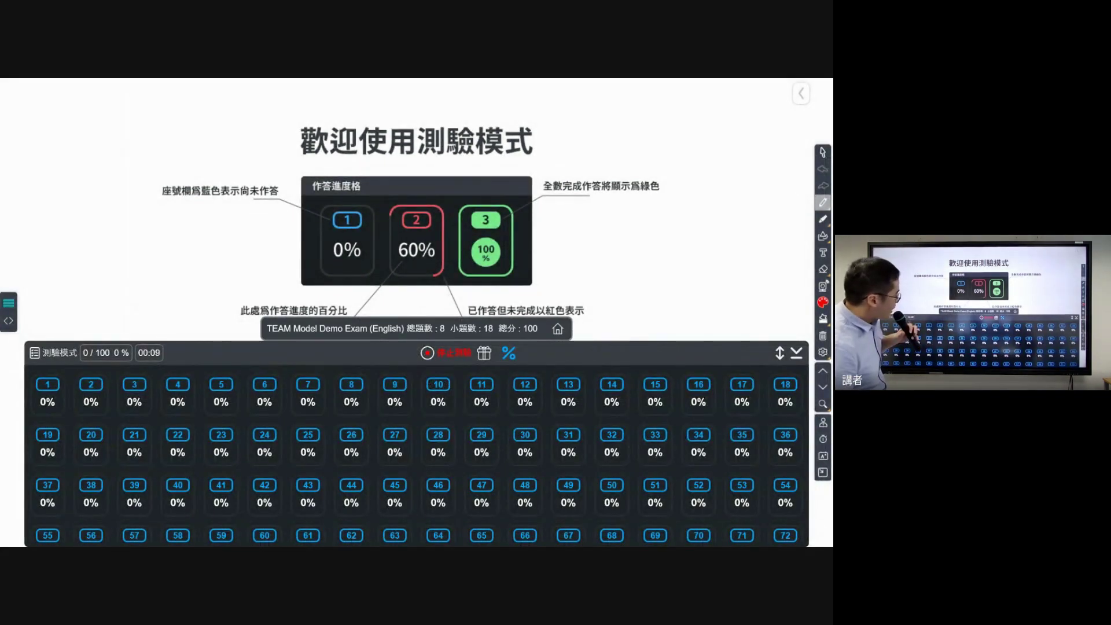
Switch to the WebIRS 5 student page in Chrome and play the Listening.mp3 audio of question 2
left_click(823, 474)
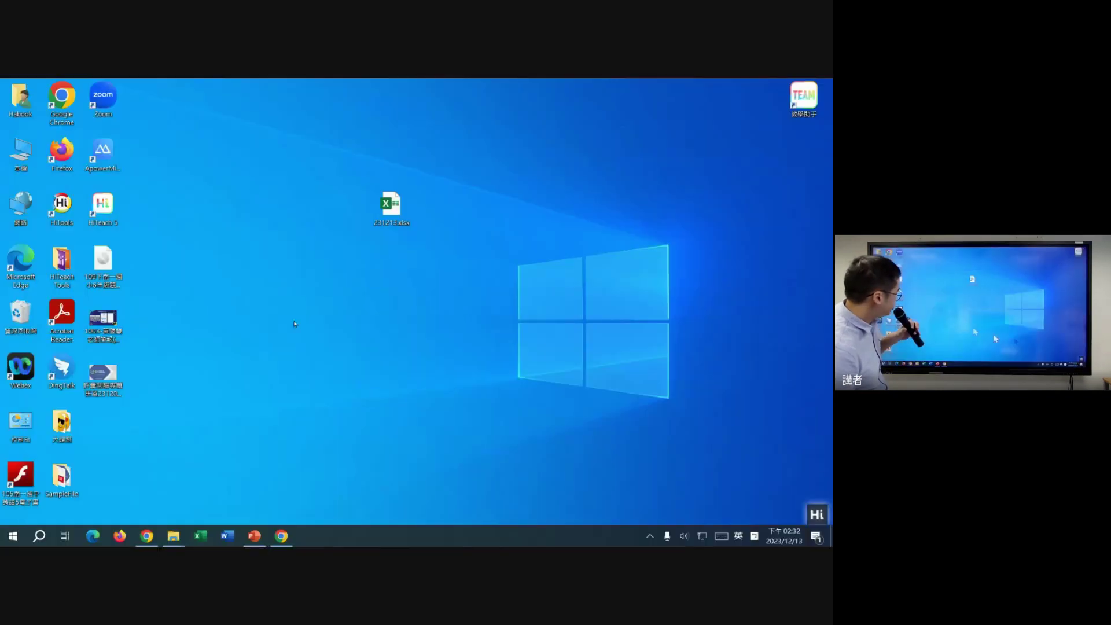
left_click(282, 537)
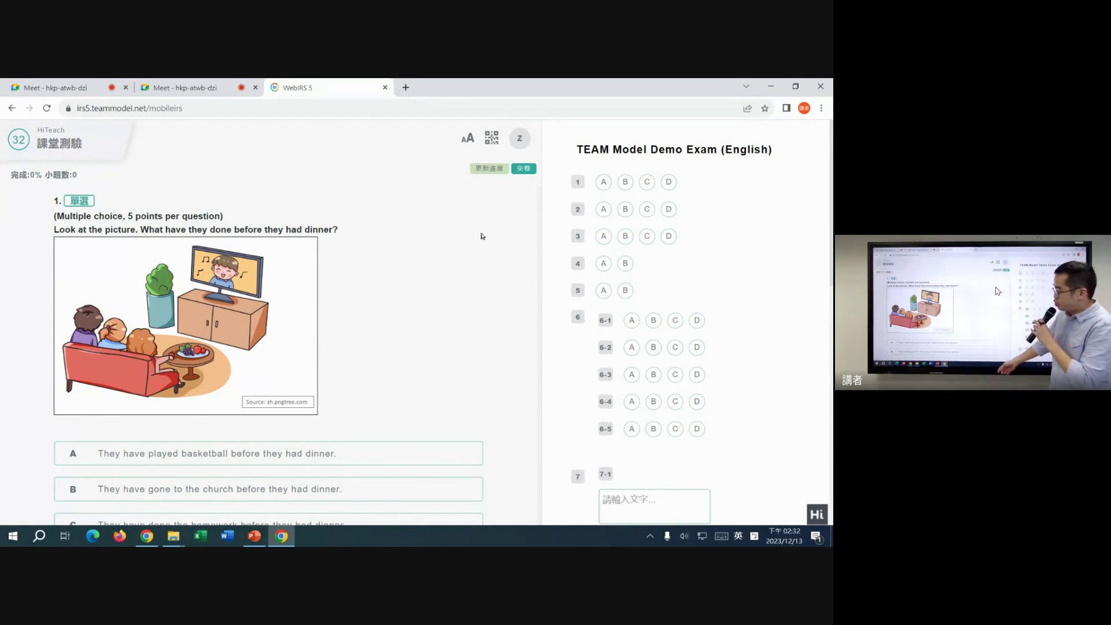
scroll(269, 353, "down", 7)
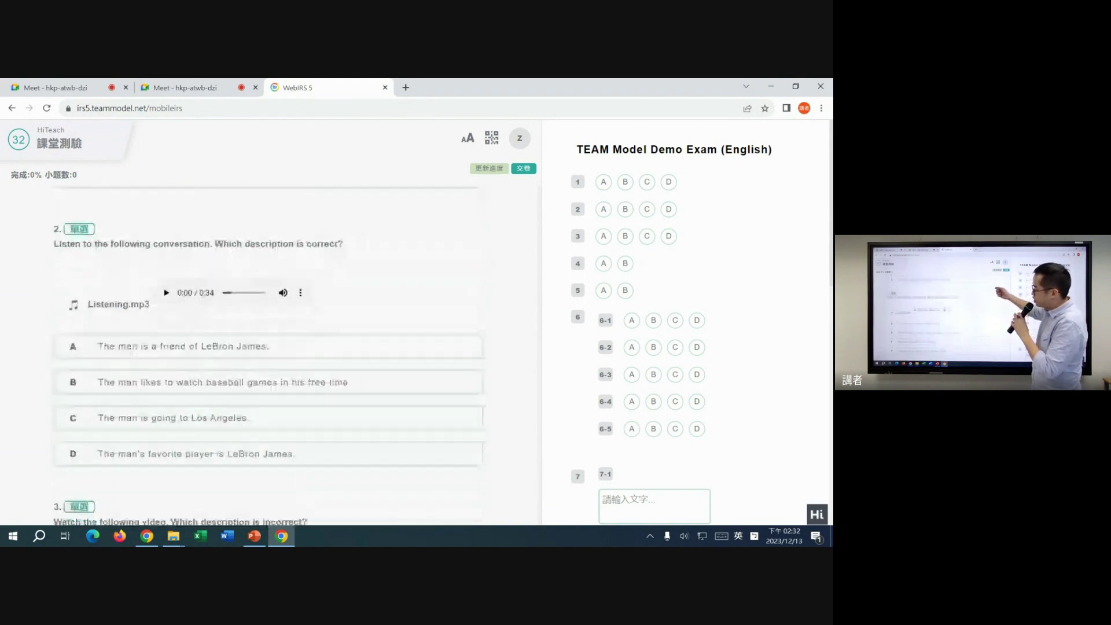
scroll(269, 347, "up", 2)
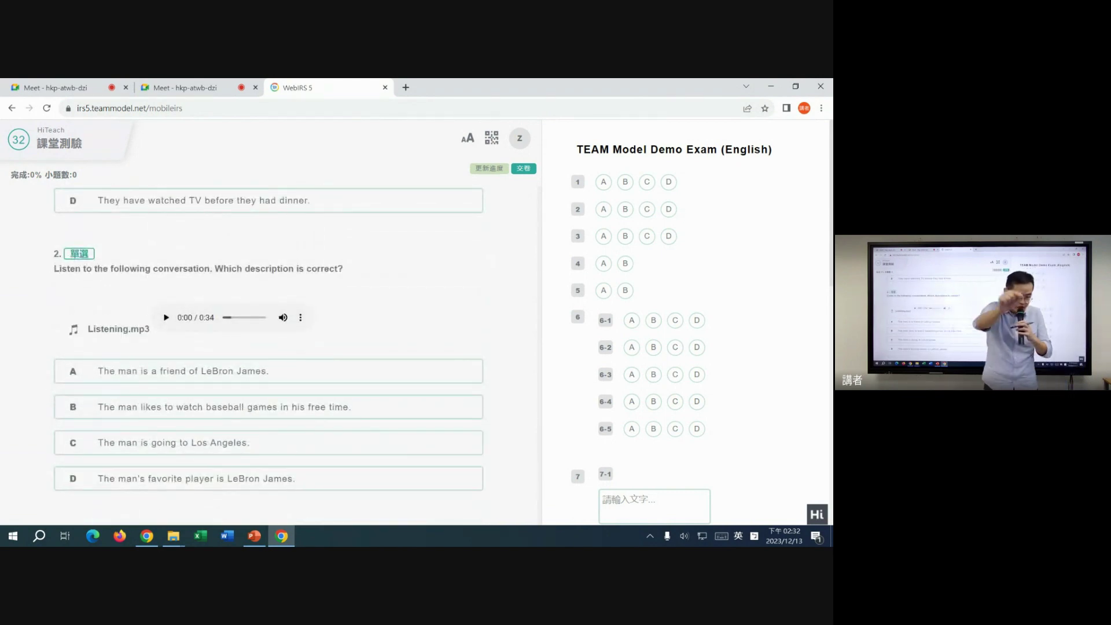
left_click(166, 318)
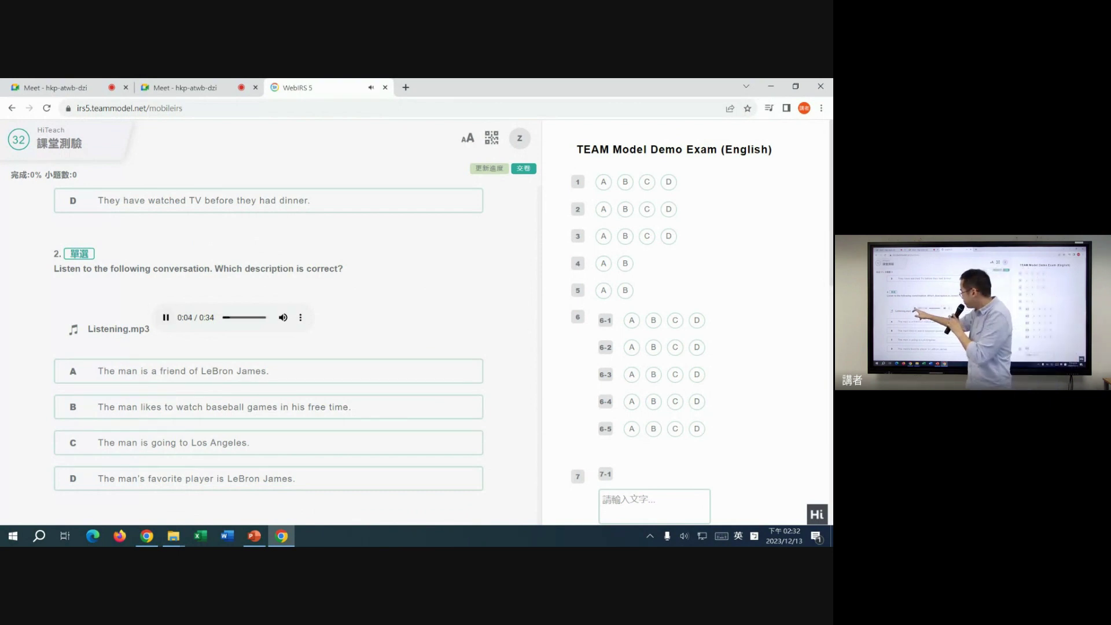
Examine the remaining exam questions, from the video question through the true/false, cloze, fill-in and reading questions to the paper's end
scroll(269, 348, "down", 6)
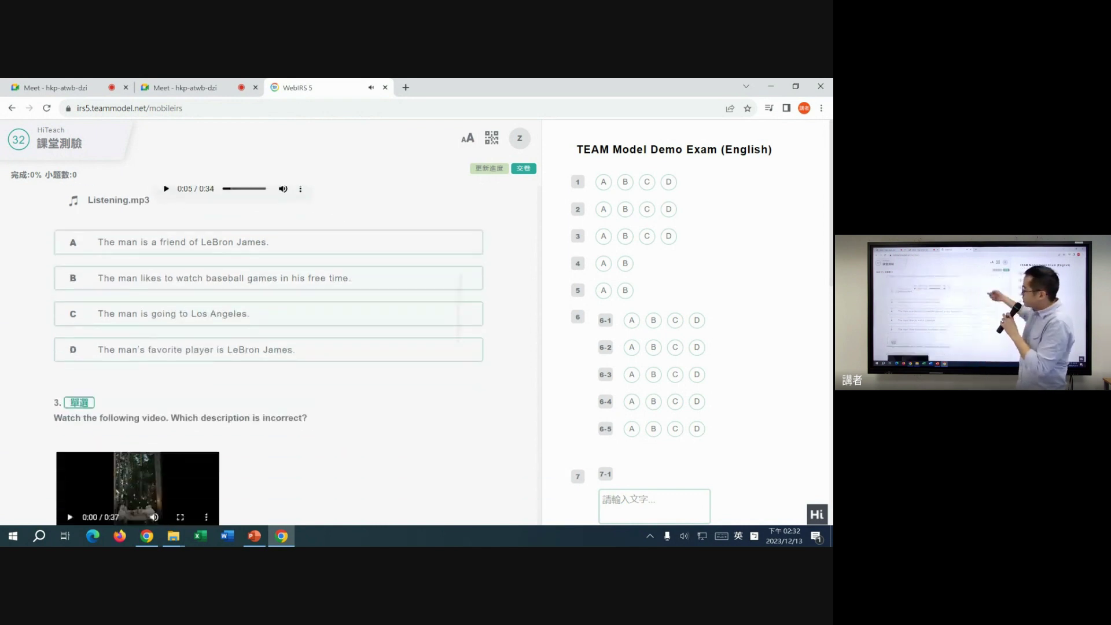
scroll(450, 330, "up", 1)
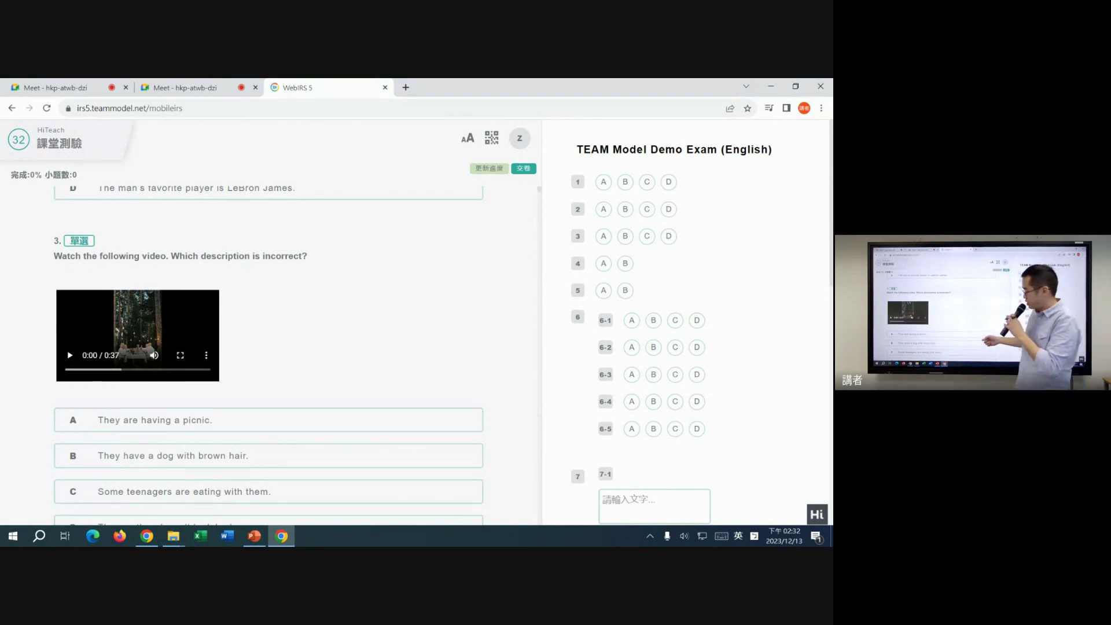
scroll(269, 347, "down", 8)
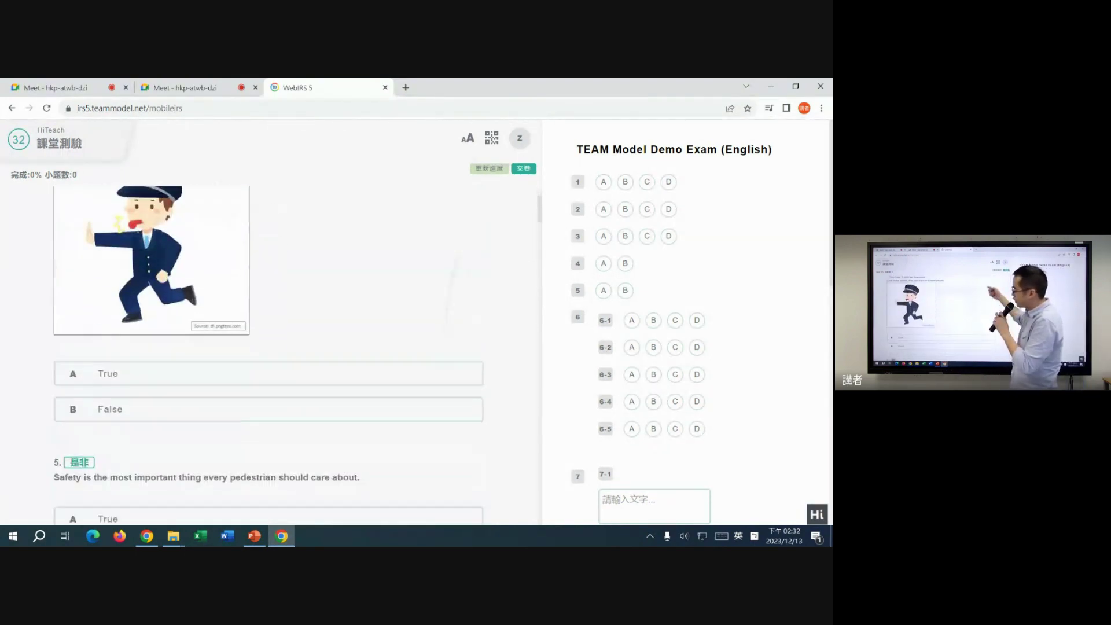
scroll(269, 347, "down", 10)
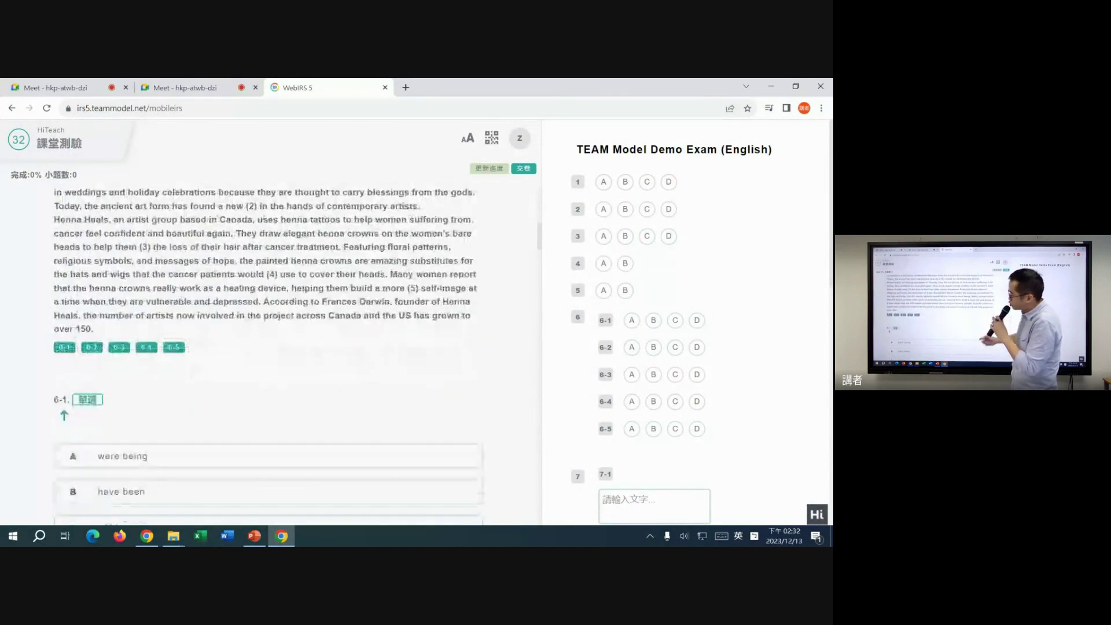
scroll(269, 347, "down", 15)
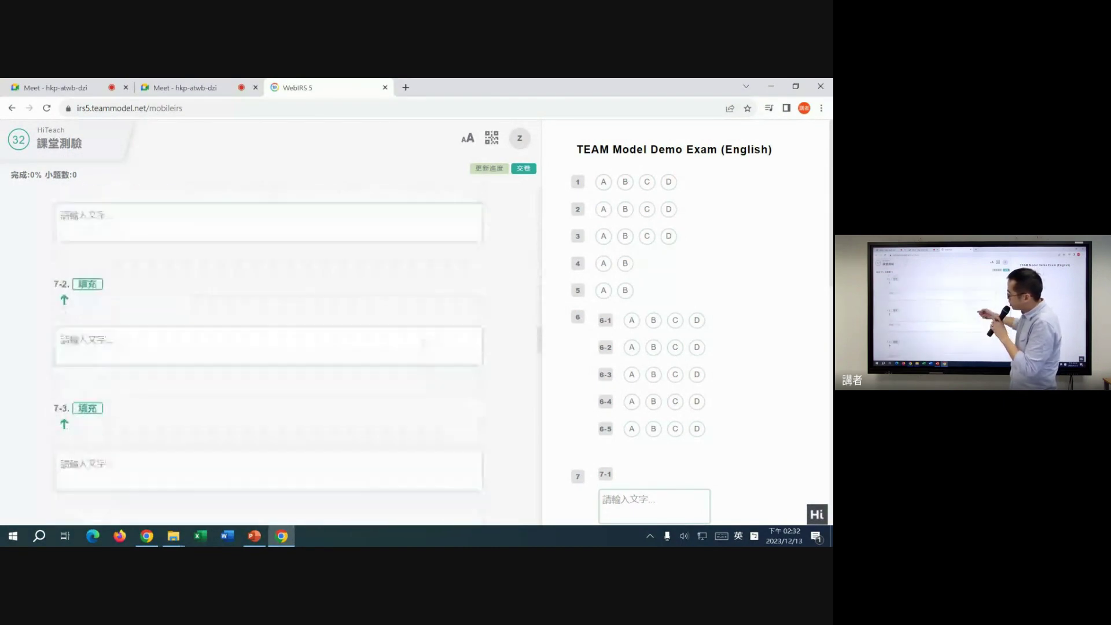
scroll(269, 347, "down", 15)
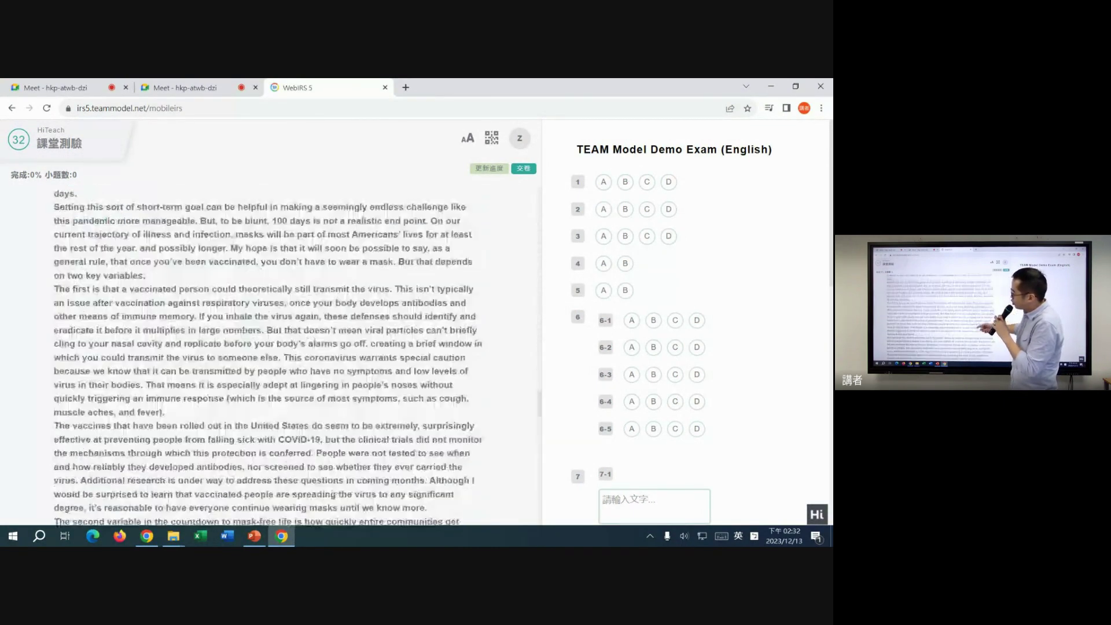
scroll(269, 347, "down", 20)
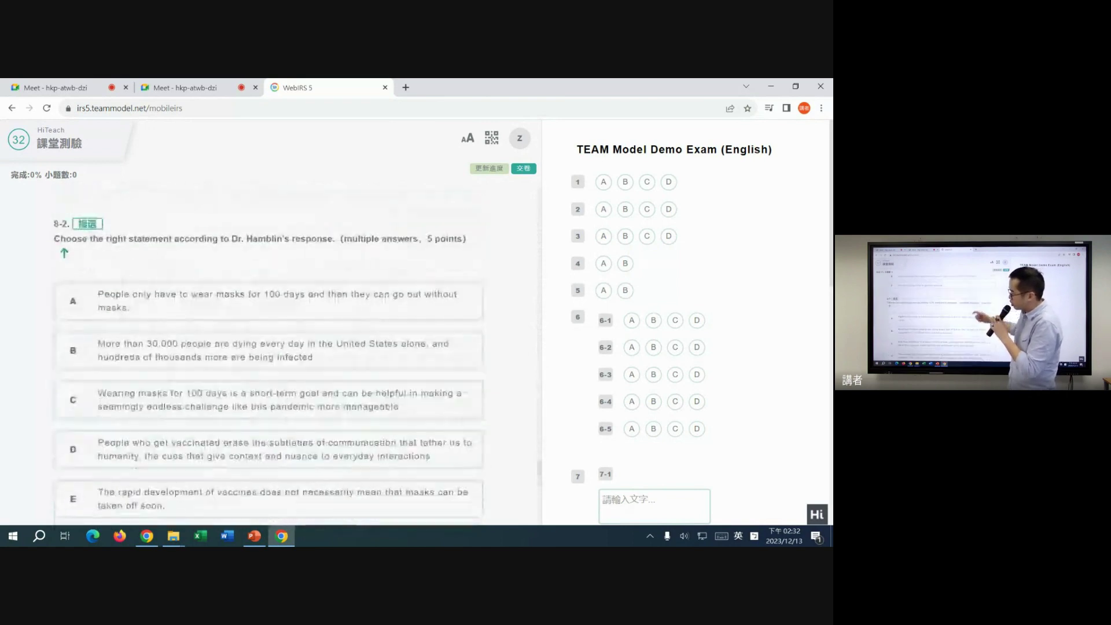
scroll(269, 347, "down", 10)
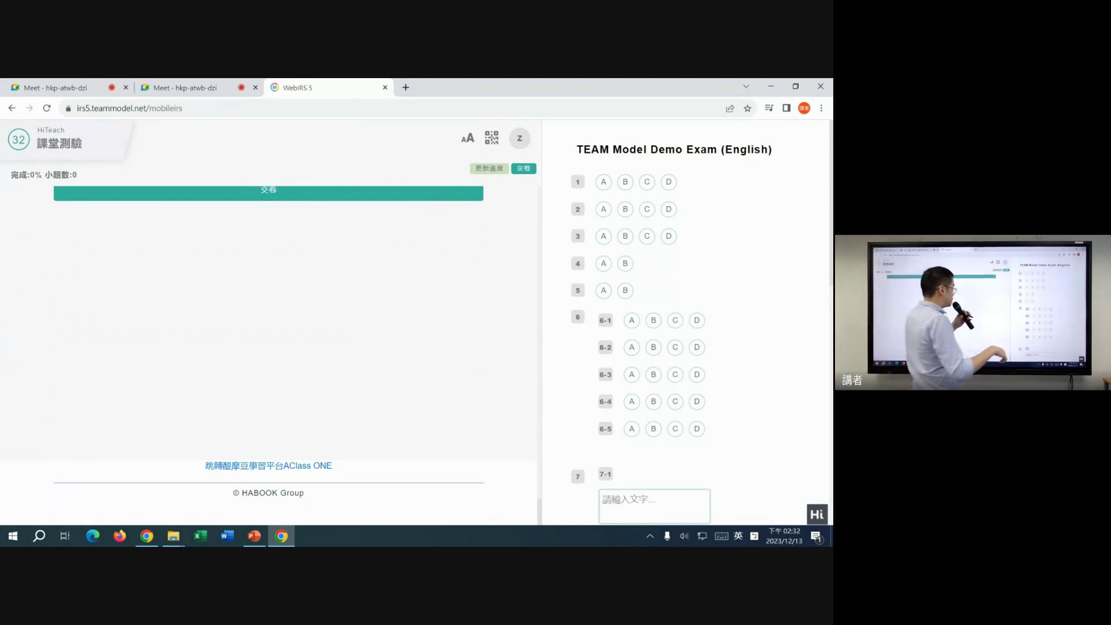
Answer questions 1 to 5 on the answer sheet with A, B, C, B and A
left_click(603, 181)
left_click(625, 209)
left_click(646, 236)
left_click(625, 263)
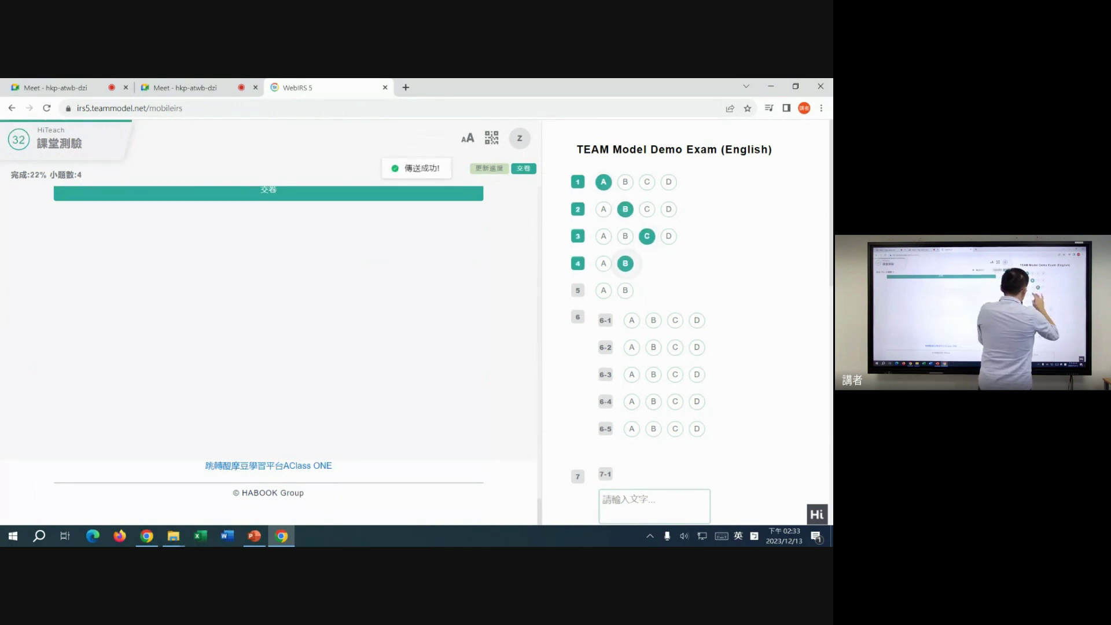
left_click(603, 291)
Answer sub-questions 6-1 to 6-5 on the answer sheet with A, B, C, B and A
left_click(631, 320)
left_click(654, 347)
left_click(674, 374)
left_click(653, 402)
left_click(632, 429)
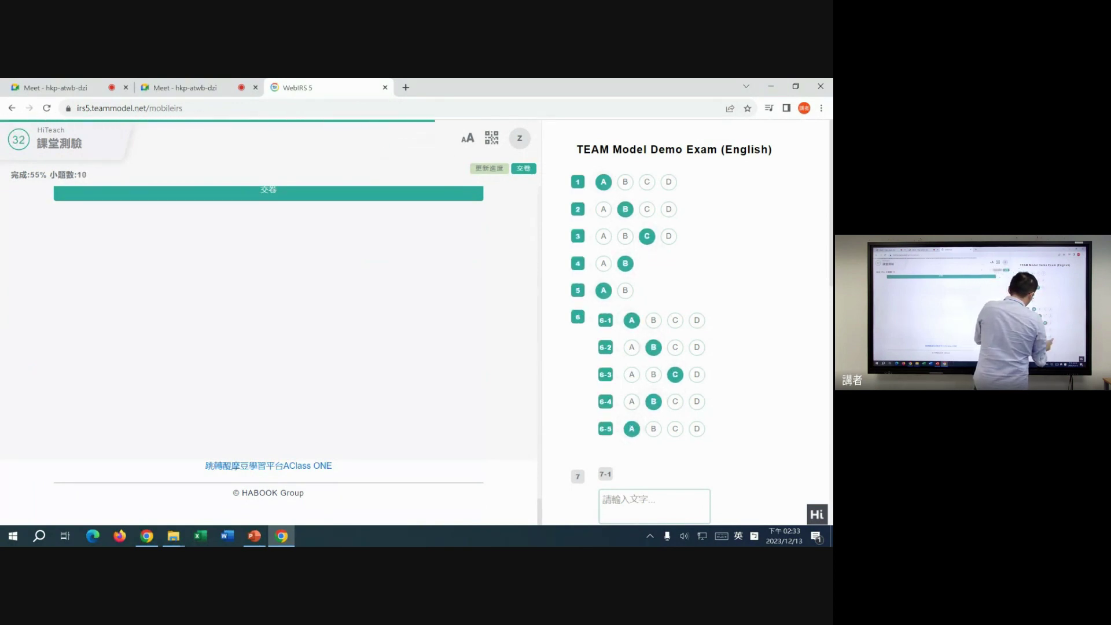
Answer question 8-1 with A and 8-2 with B, and submit the exam with the other questions left blank
scroll(682, 318, "down", 2)
scroll(734, 347, "down", 8)
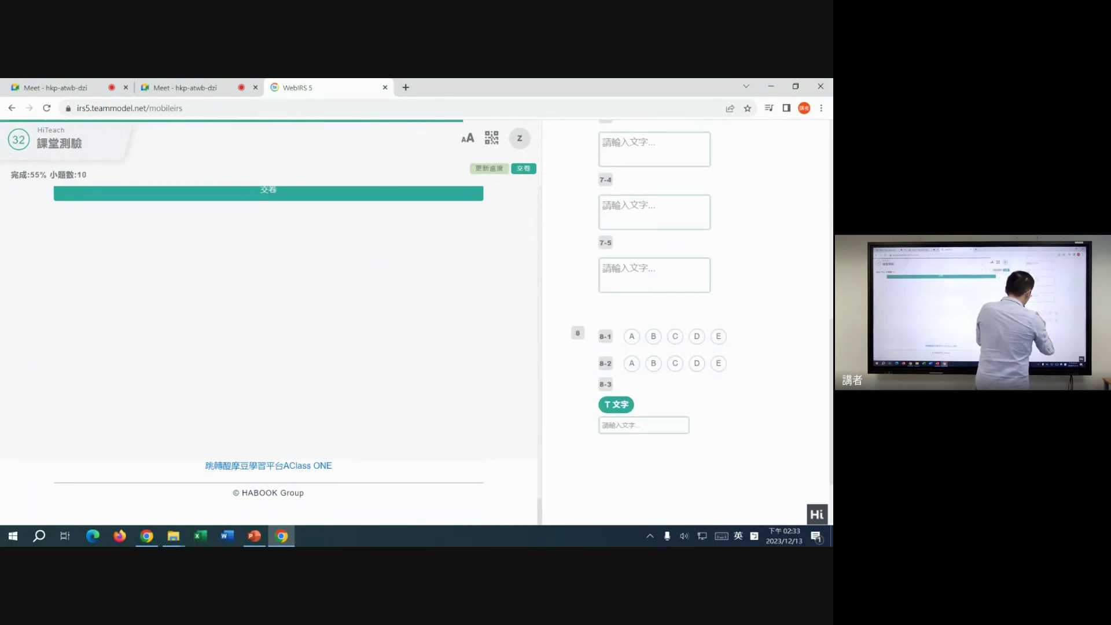
left_click(631, 337)
left_click(653, 364)
left_click(524, 168)
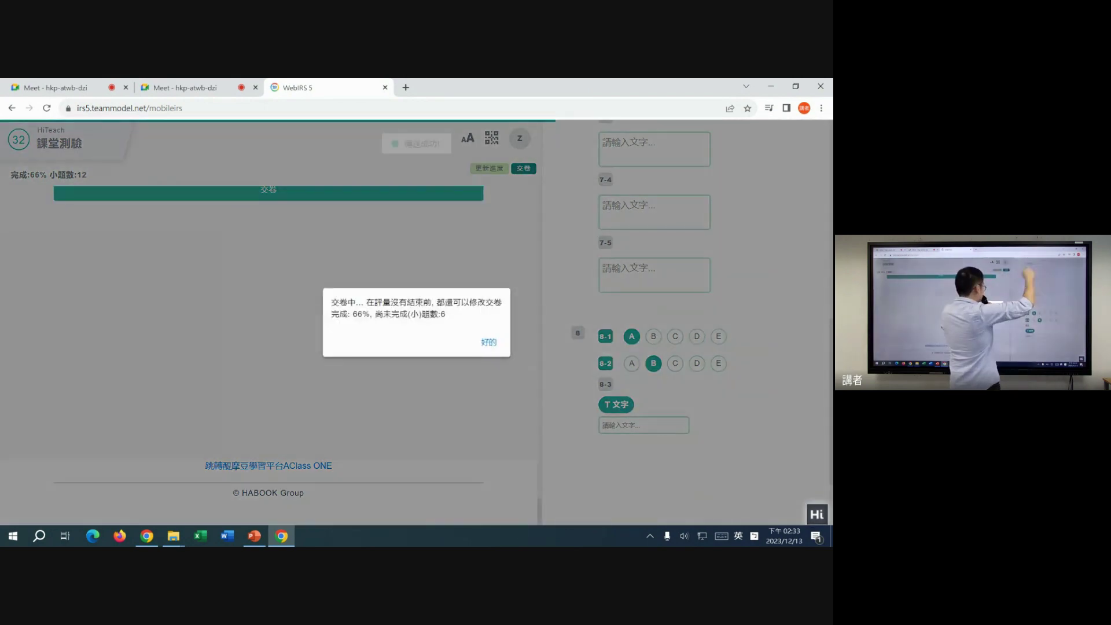
left_click(488, 342)
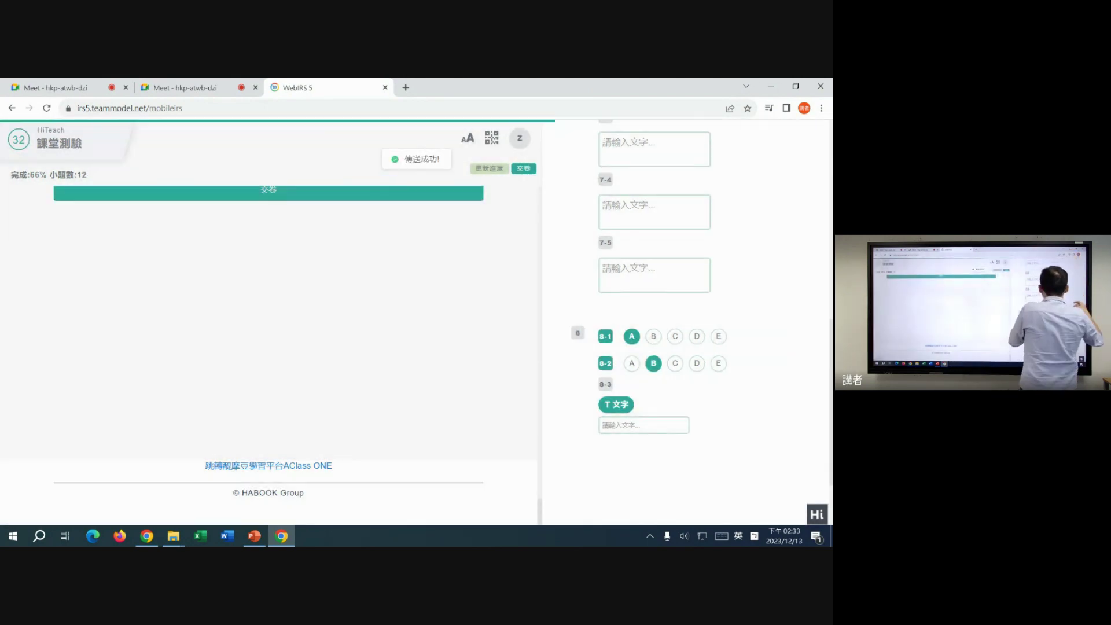
Return to the HiTeach test screen and end the test, confirming the stop
left_click(771, 86)
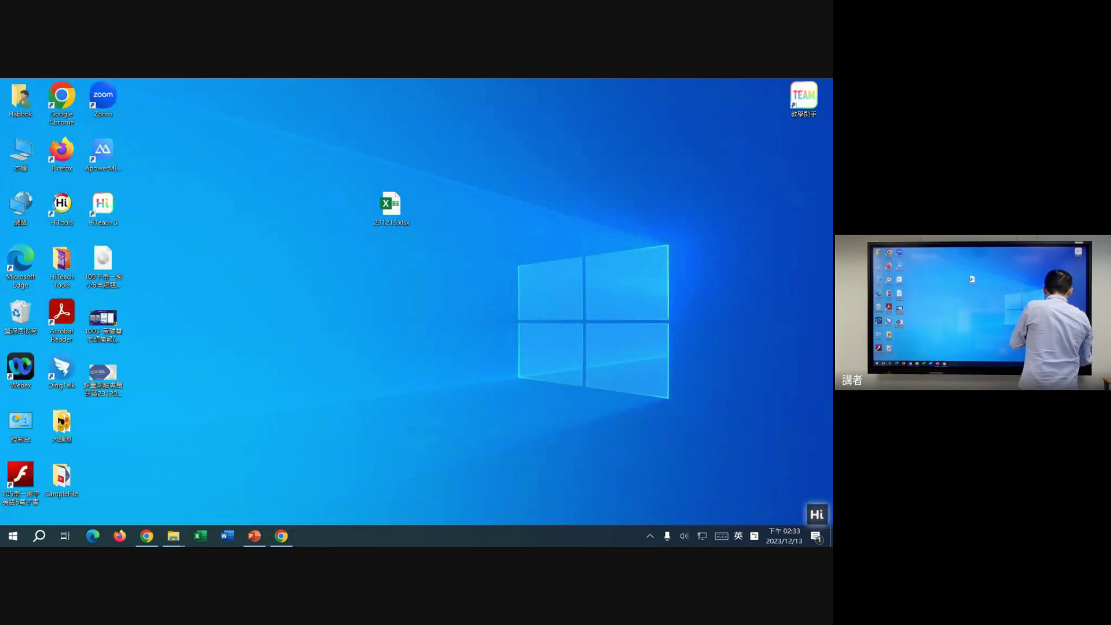
left_click(816, 515)
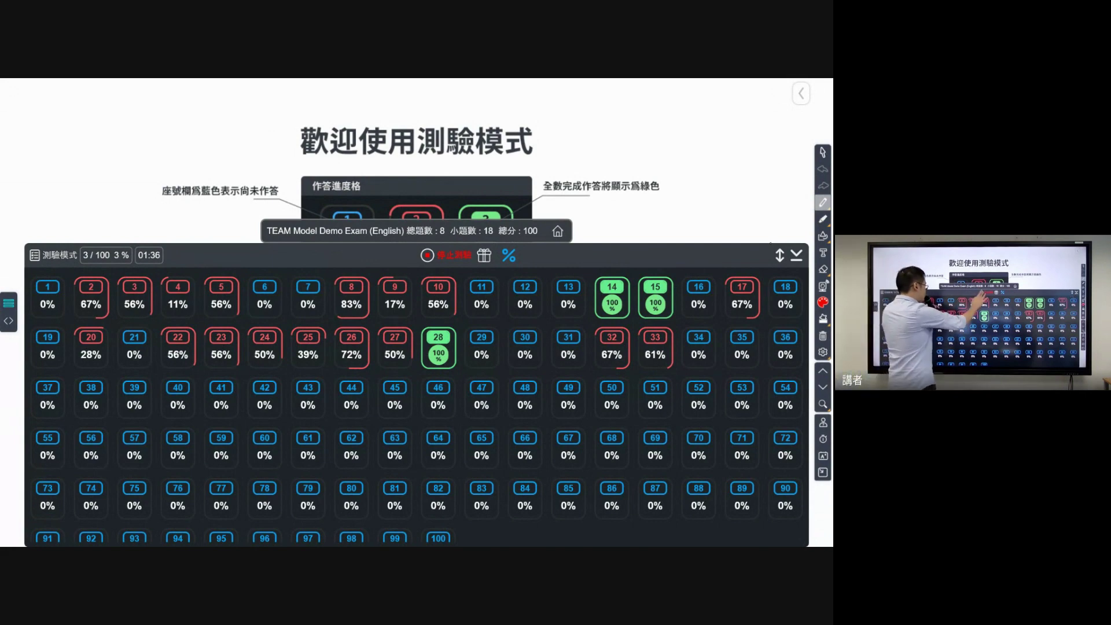
left_click(445, 255)
left_click(516, 352)
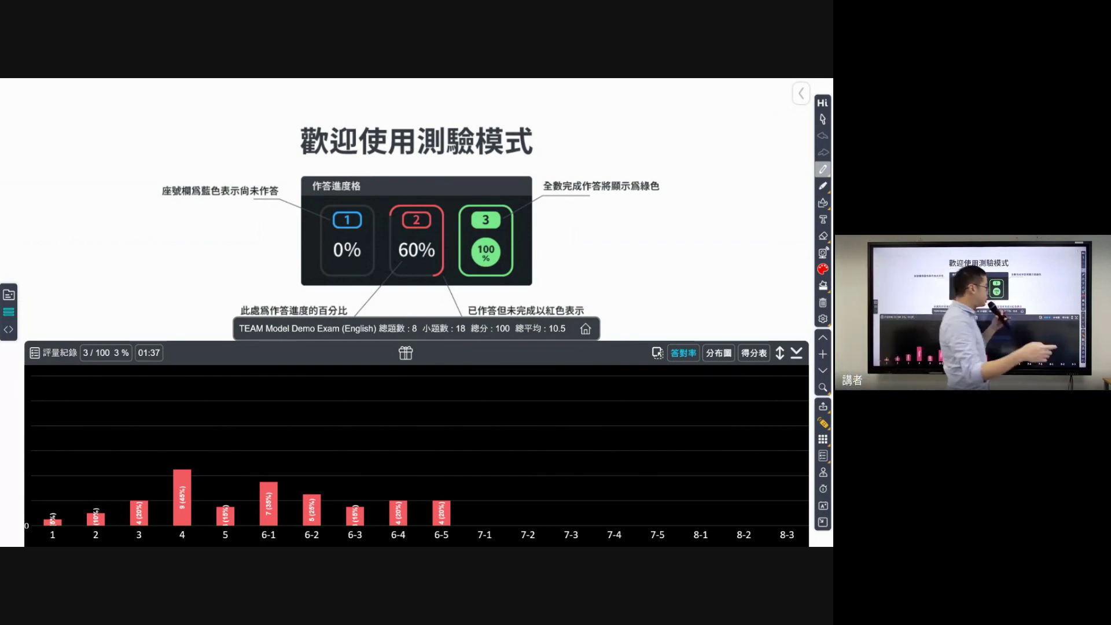
Enlarge the exam results panel upward and display the score distribution and knowledge-point comparison charts
left_click_drag(780, 353, 784, 260)
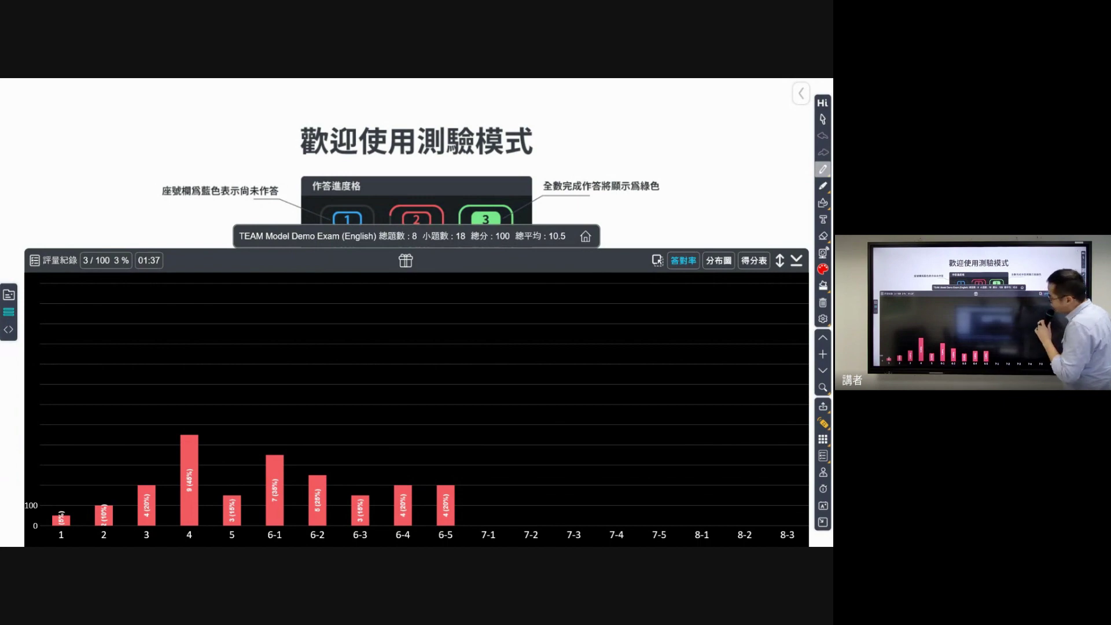
left_click_drag(780, 260, 780, 228)
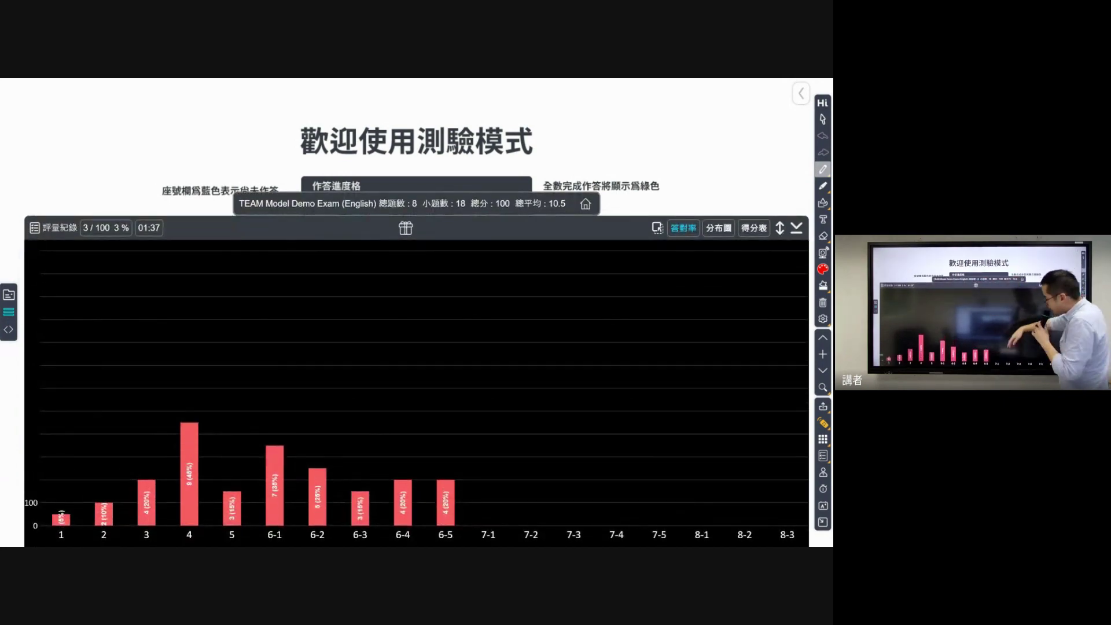
left_click(719, 228)
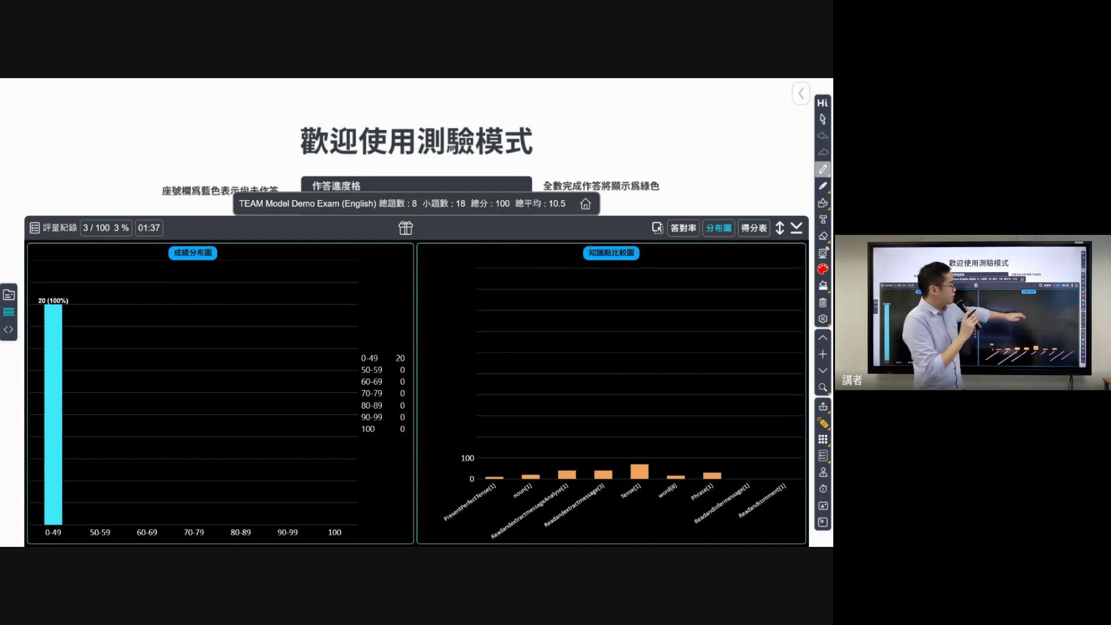
Display the score table for all seats, and open sub-question 6-3 from the correct-rate chart
left_click(754, 228)
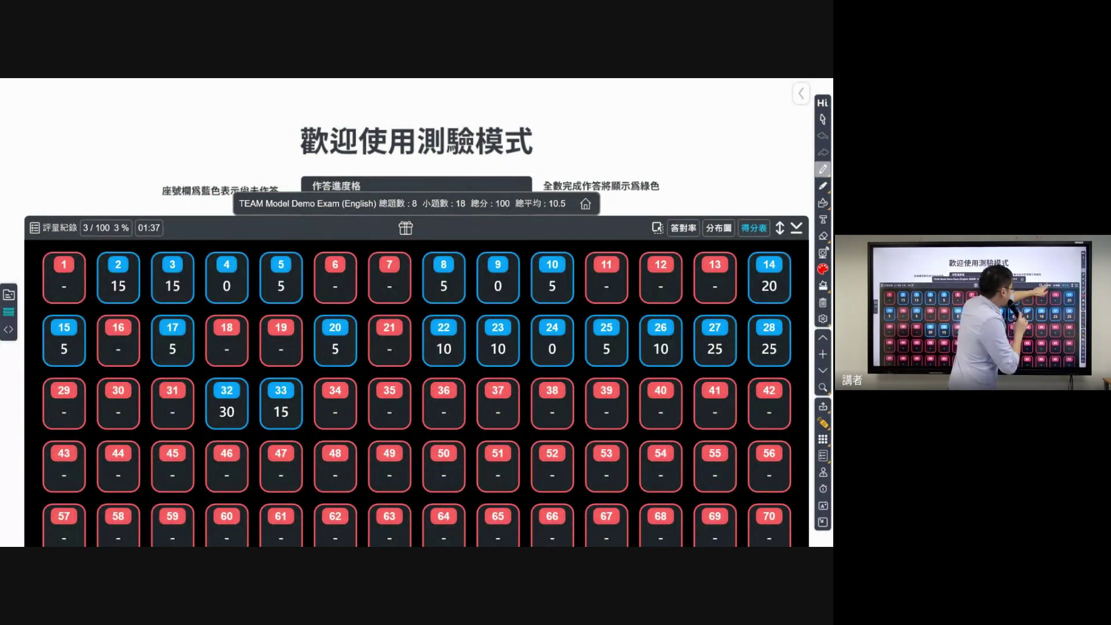
left_click(683, 228)
left_click(360, 508)
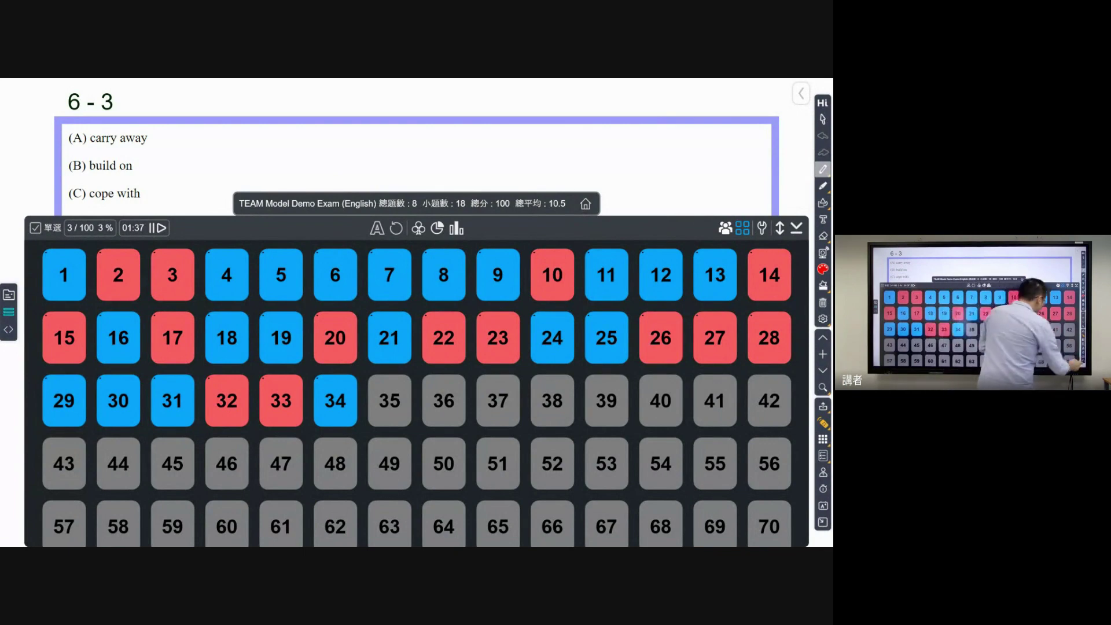
Minimize HiTeach, switch to the student's WebIRS page in Chrome, and review the exam score summary plus question 1's answer and explanation
left_click(823, 522)
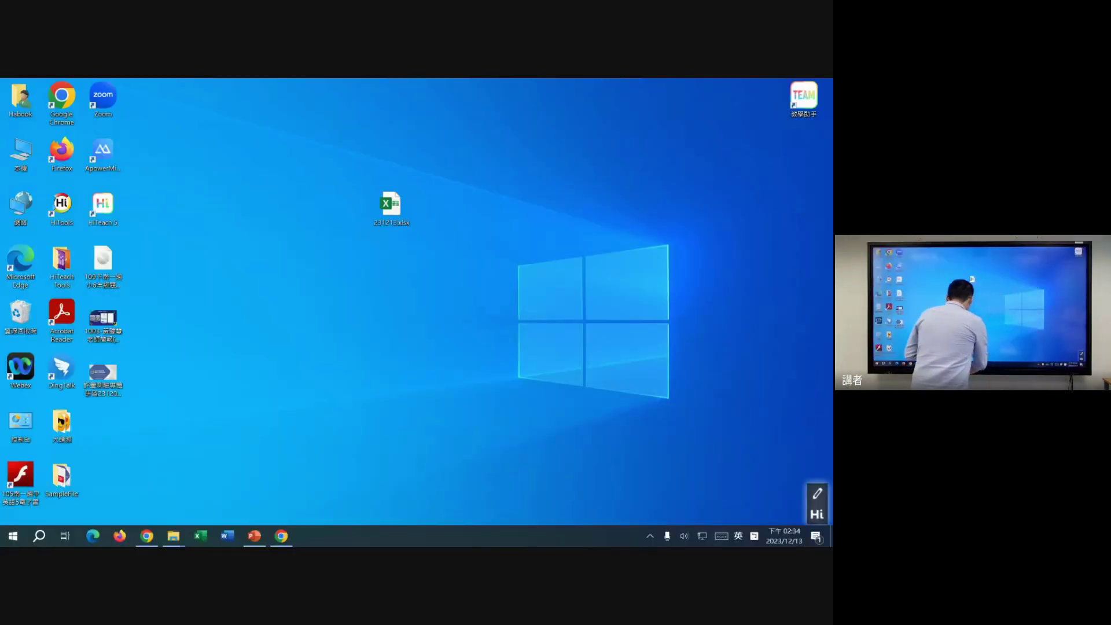
left_click(281, 536)
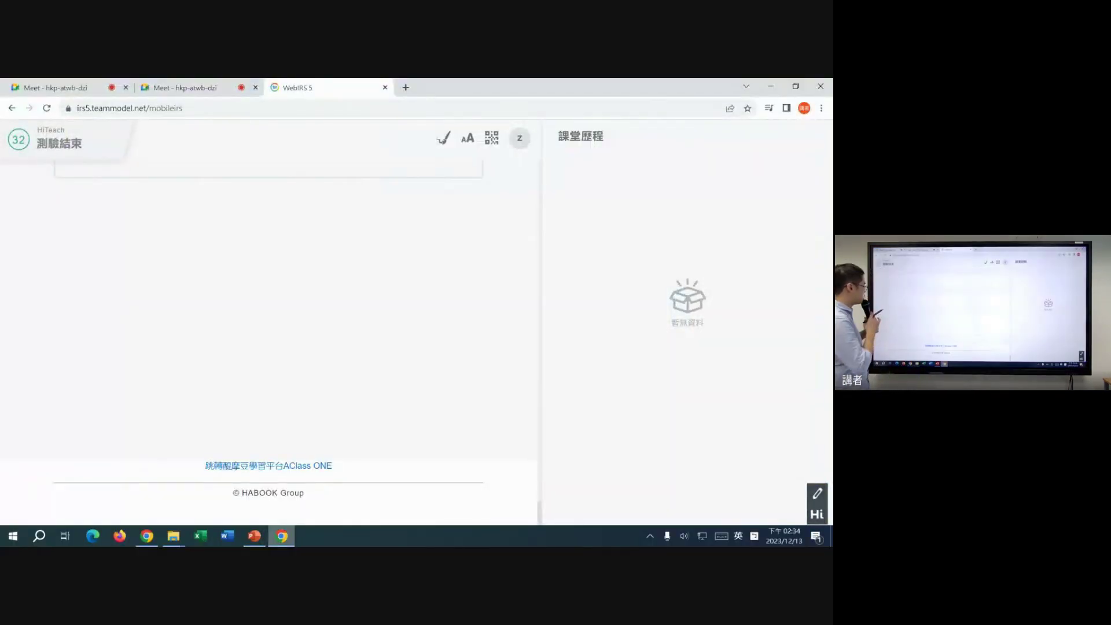
scroll(268, 341, "up", 20)
scroll(269, 341, "up", 10)
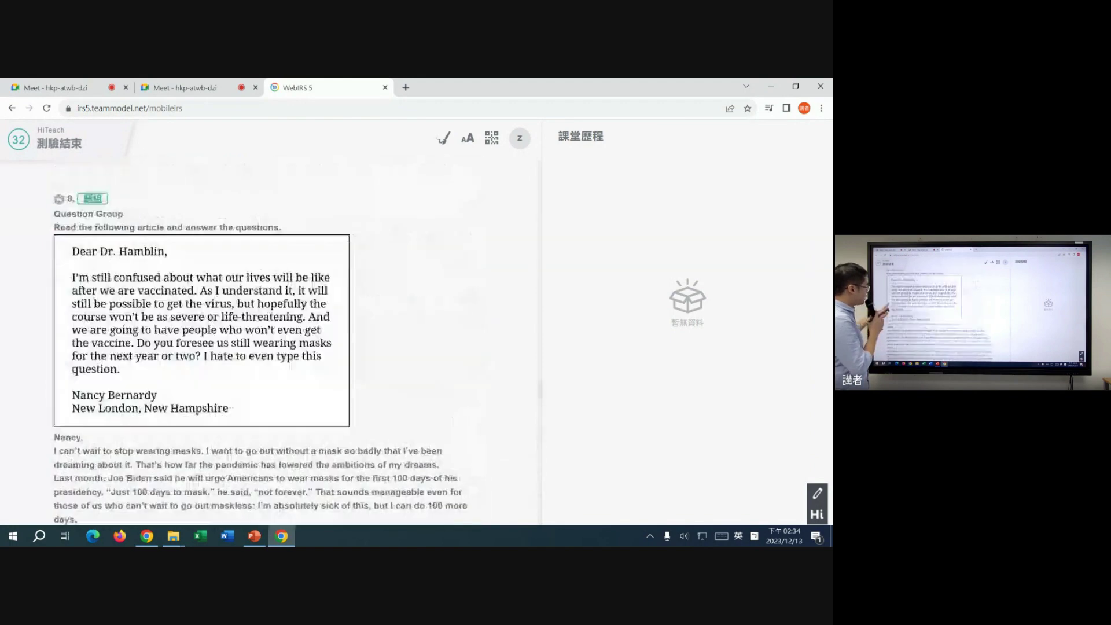
scroll(269, 341, "up", 15)
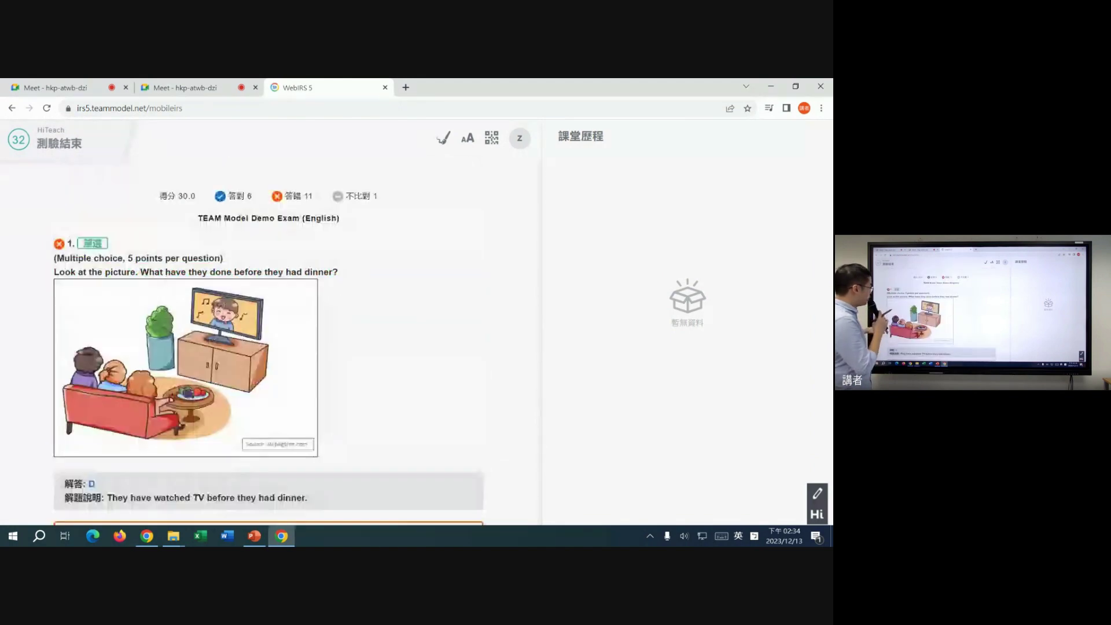
scroll(269, 341, "down", 2)
scroll(269, 342, "up", 1)
scroll(269, 342, "down", 1)
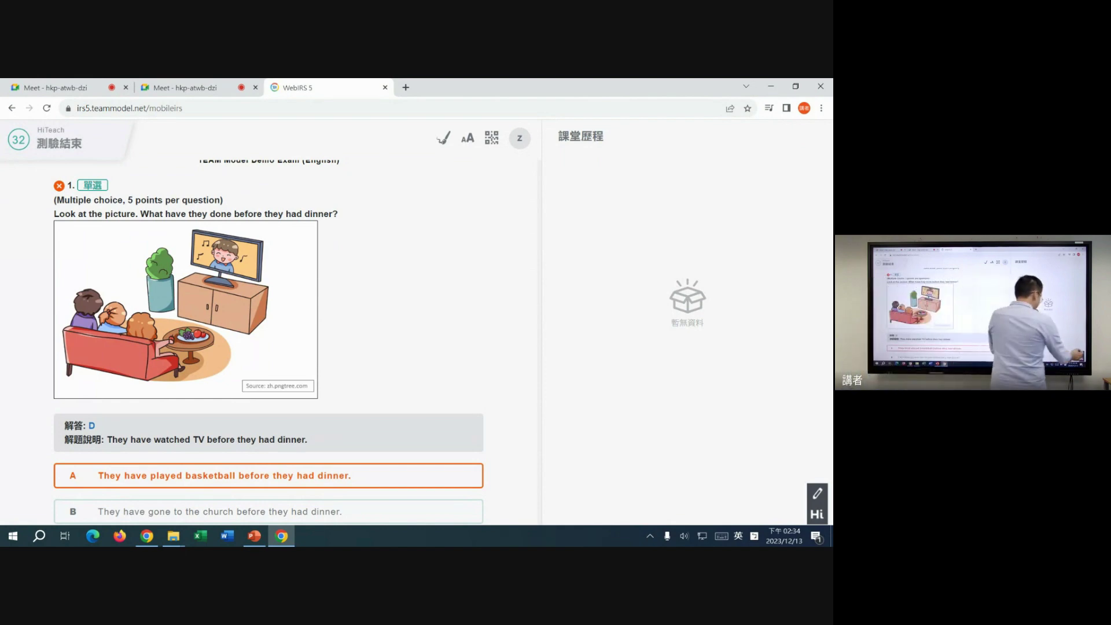
Bring the HiTeach tools back over the WebIRS page and magnify question 1, showing its answer and explanation
left_click(817, 494)
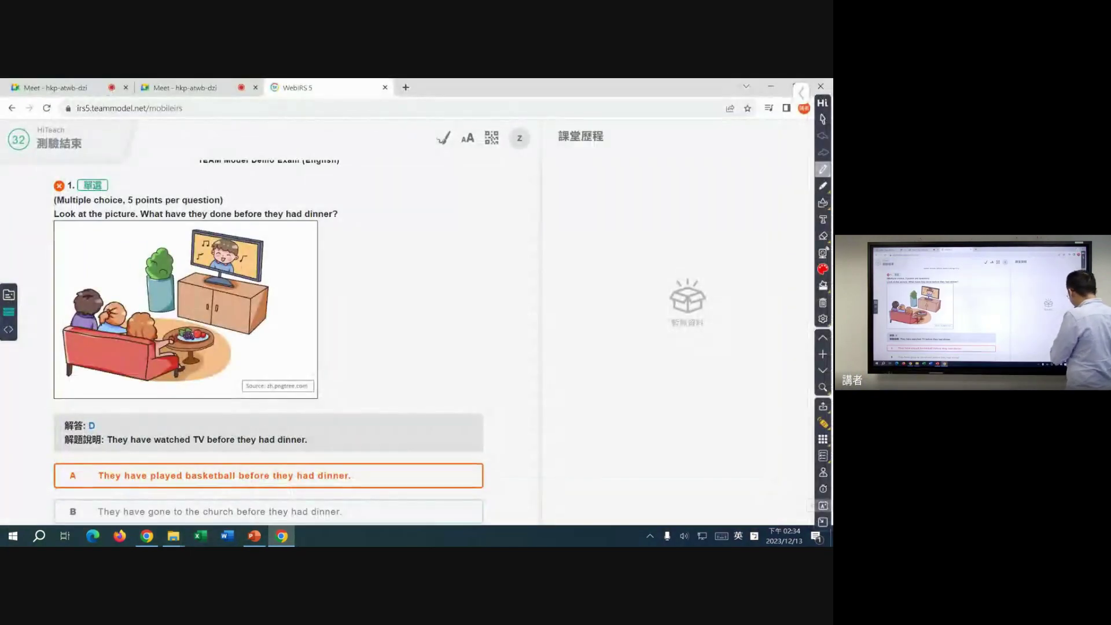
left_click(822, 387)
left_click(801, 390)
left_click(325, 378)
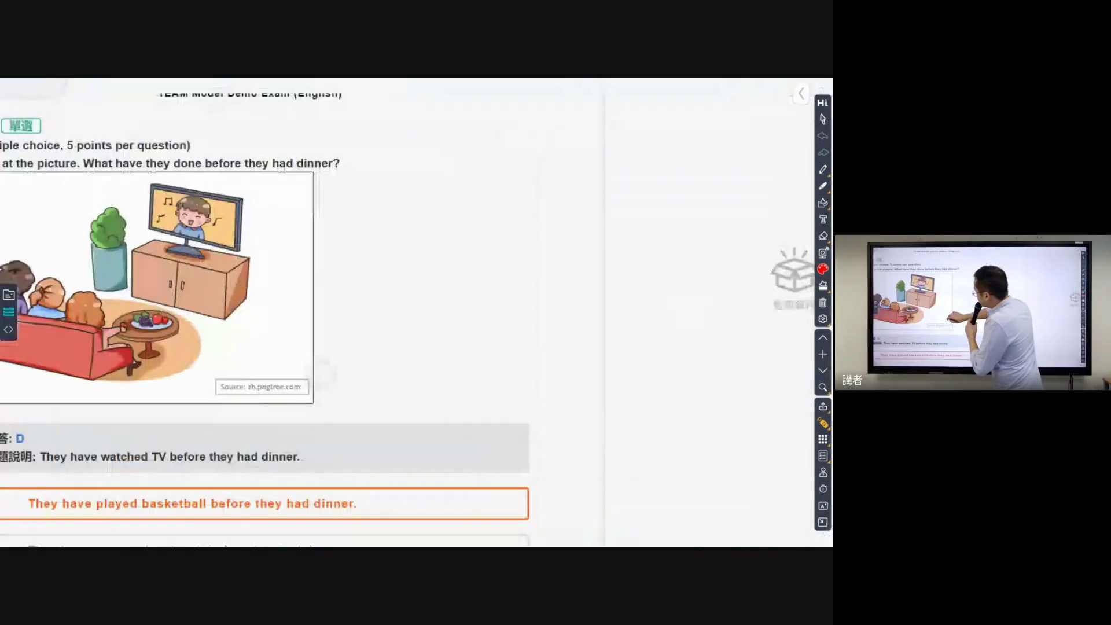
left_click_drag(315, 325, 694, 414)
left_click_drag(365, 167, 353, 225)
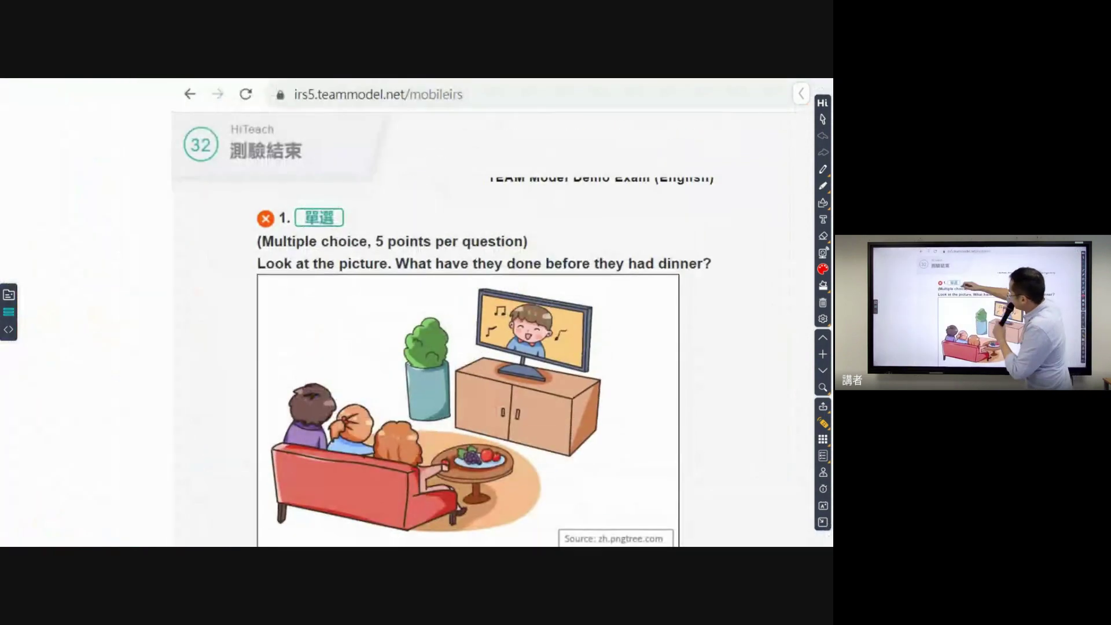
left_click_drag(550, 457, 502, 222)
left_click_drag(506, 276, 489, 118)
left_click_drag(469, 242, 415, 273)
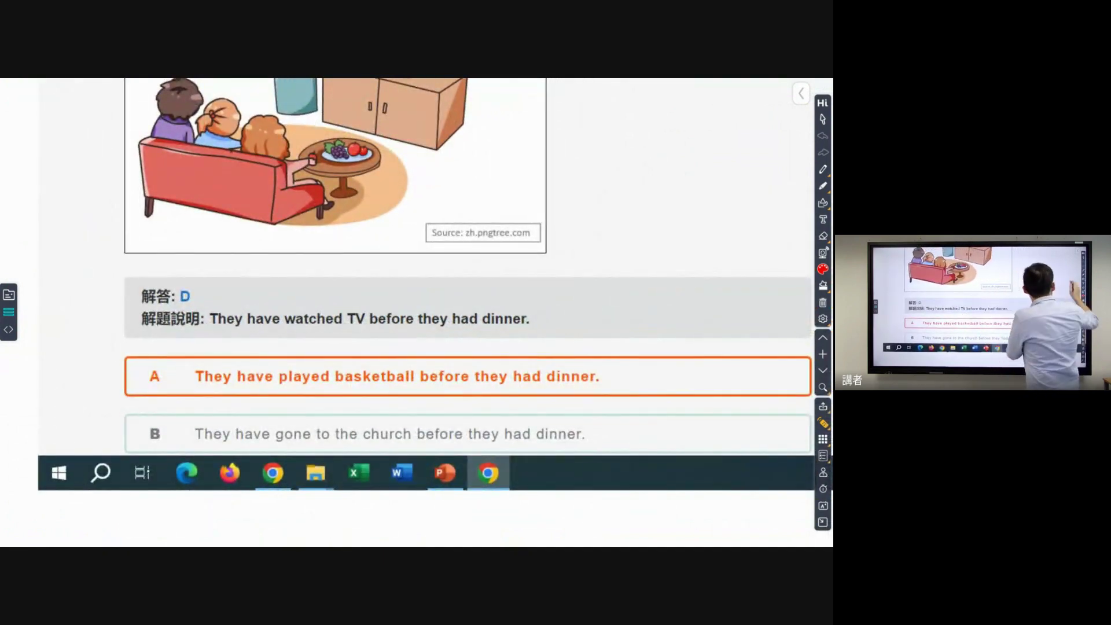
Draw a blue wavy underline with the pen beneath the 解題說明 label in question 1's explanation
left_click(822, 170)
left_click(801, 202)
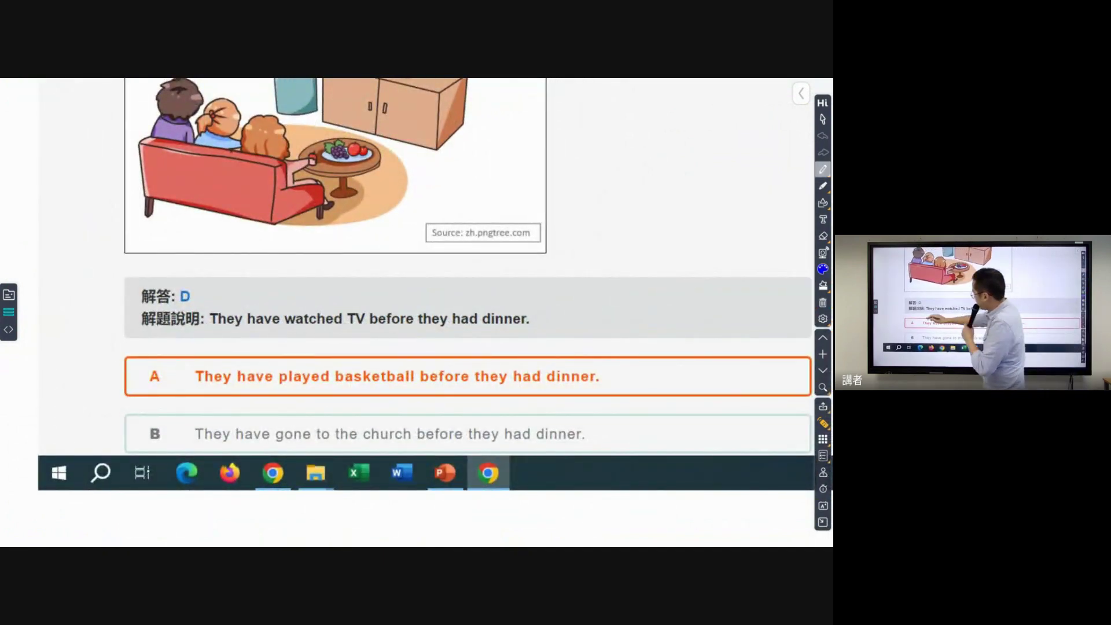
left_click_drag(133, 347, 223, 347)
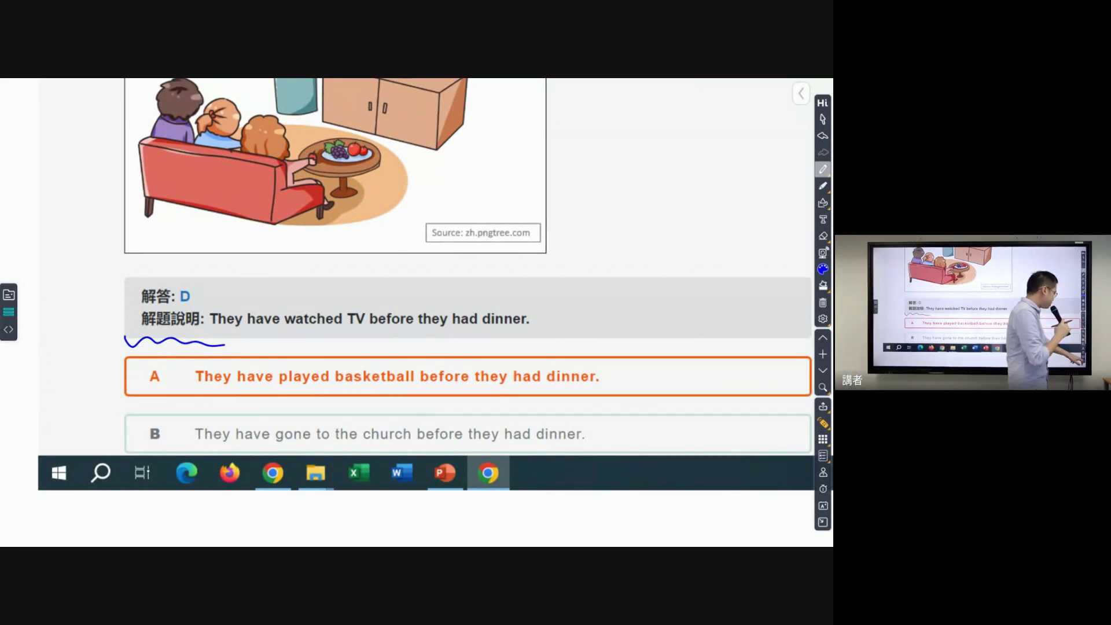
Restore the magnified page to its normal size, and collapse and reopen the HiTeach tools
left_click(823, 387)
left_click(800, 451)
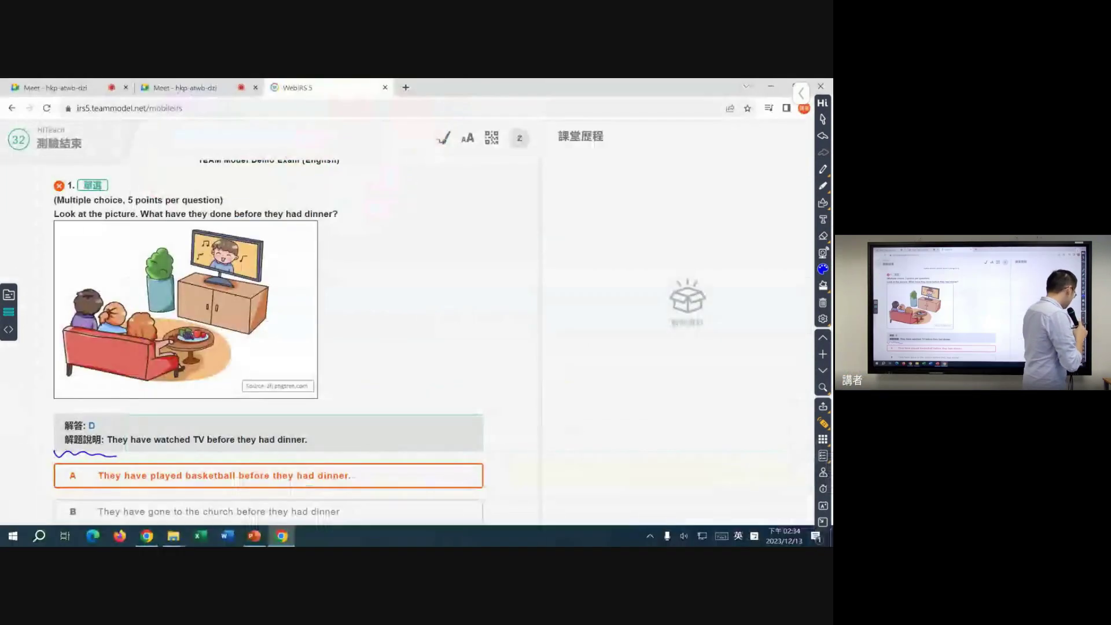
left_click(823, 522)
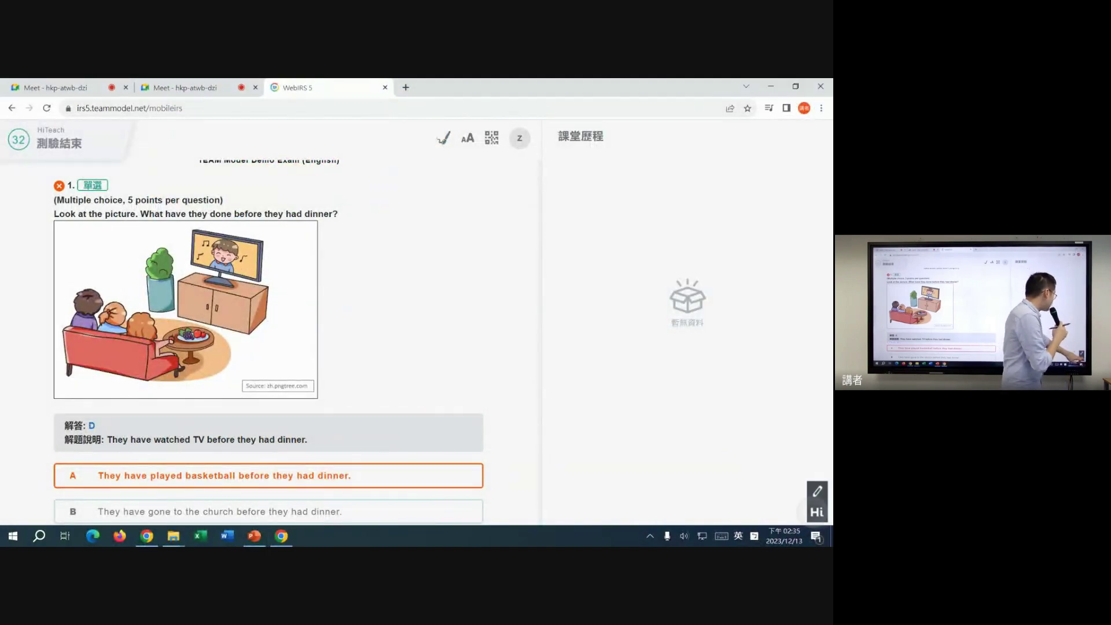
left_click(817, 512)
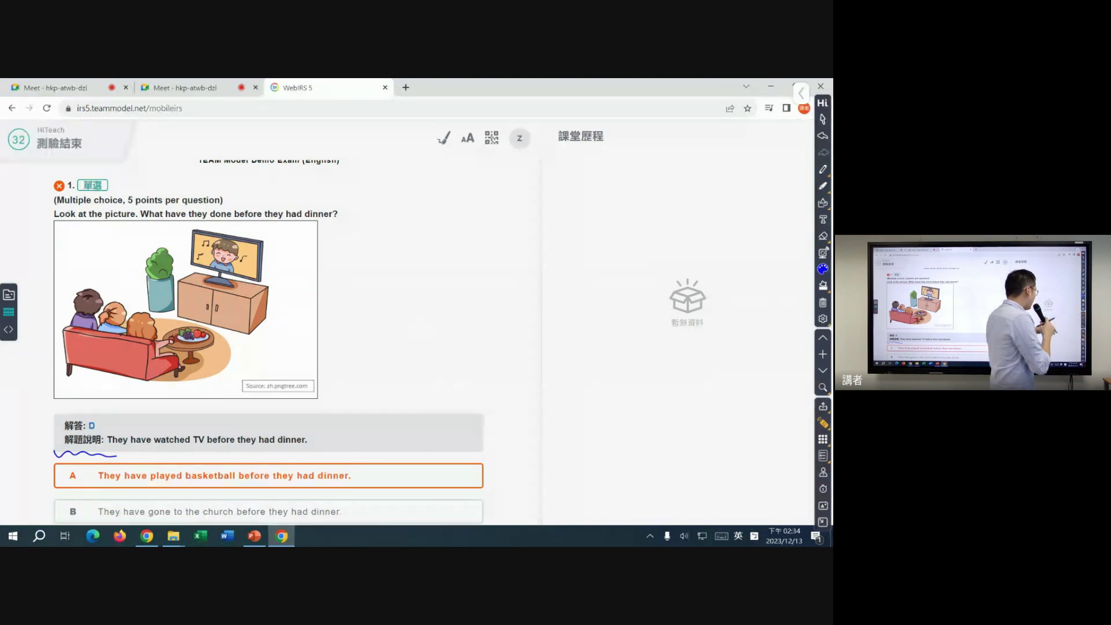
Go to page 14, the 【智慧教室評量三招】 slide, using the page list, and hide the list
left_click(9, 318)
left_click(11, 313)
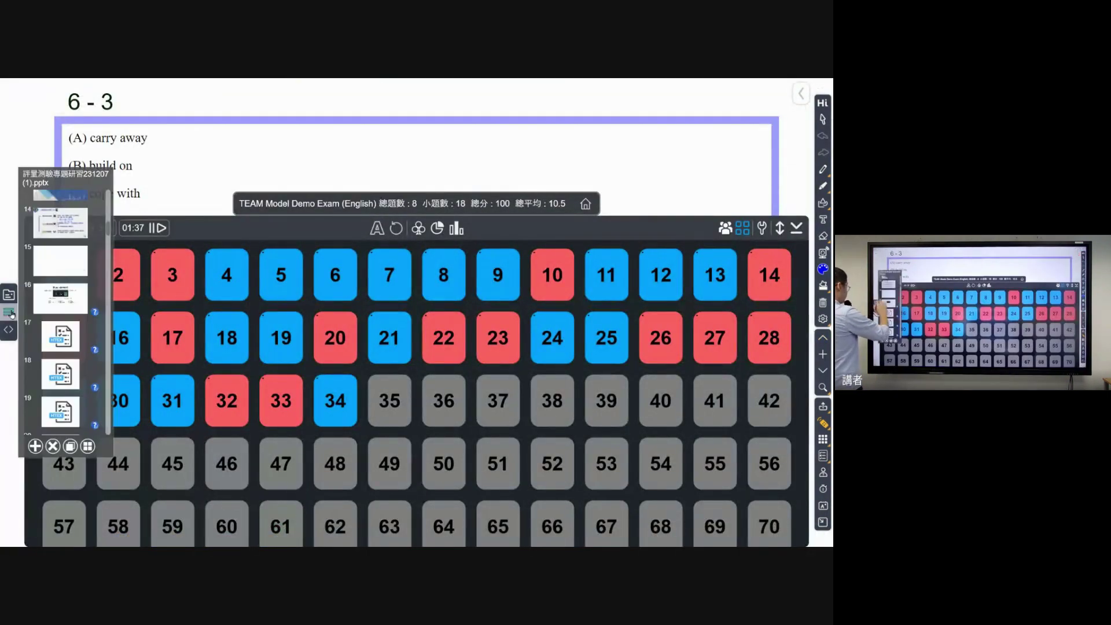
left_click(61, 223)
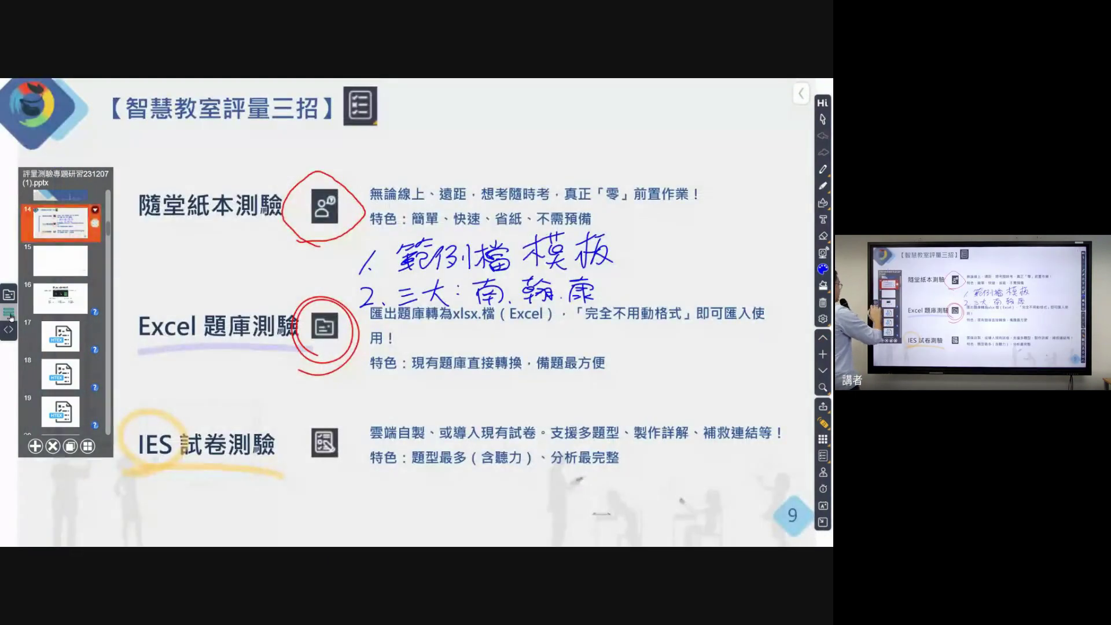
left_click(10, 316)
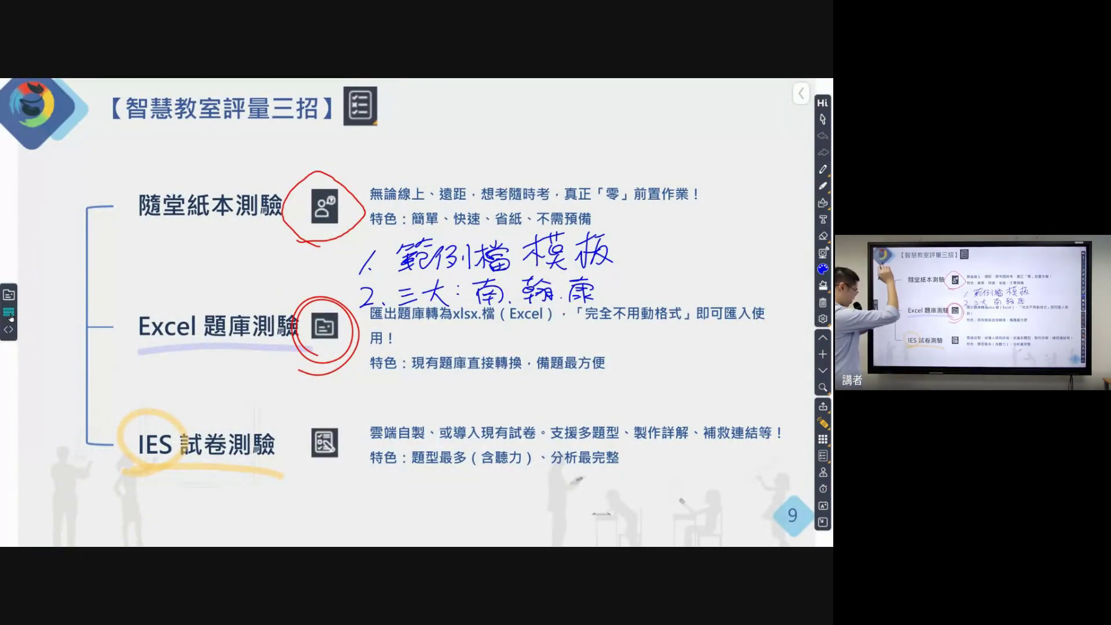